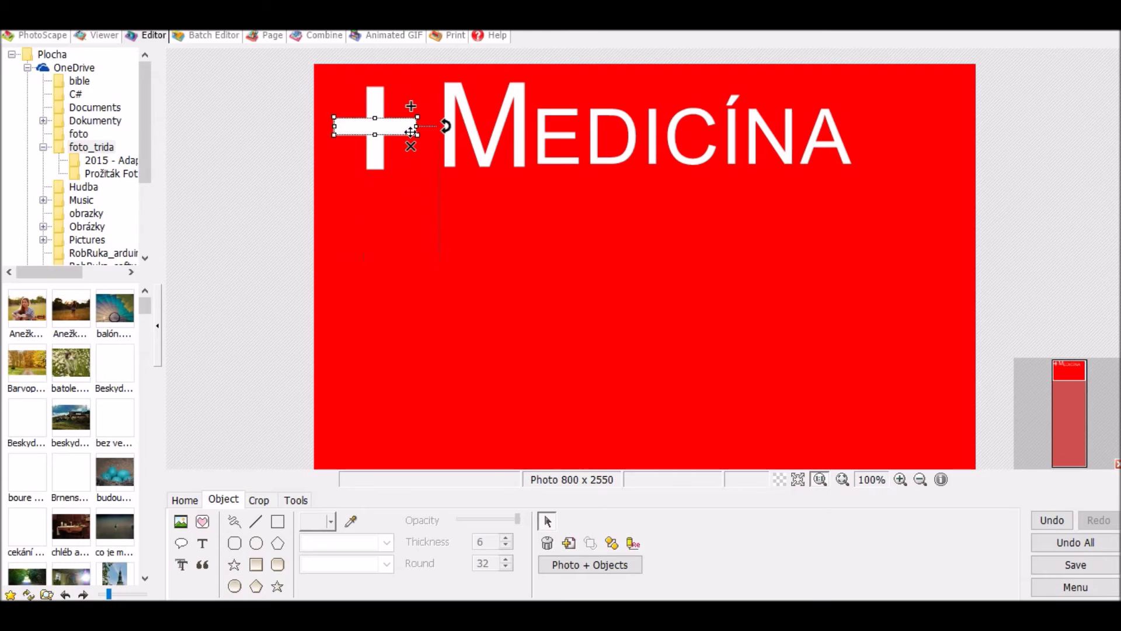
- Duplicate the cross's horizontal and vertical bars and assemble the copies into a second cross after the MEDICÍNA heading
left_click(411, 103)
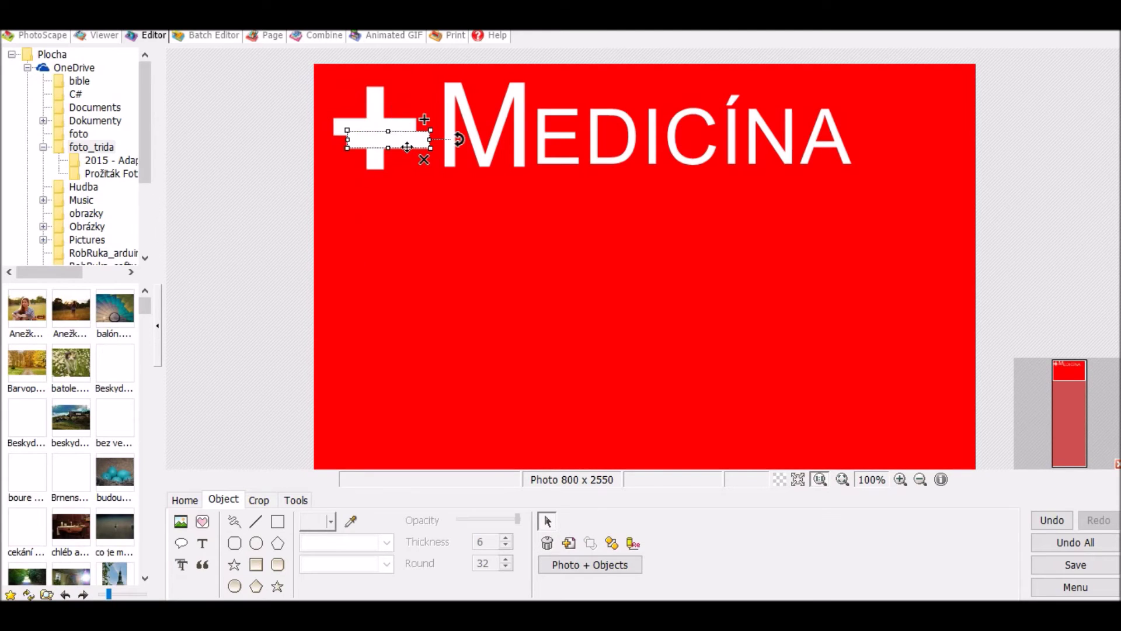
left_click_drag(407, 140, 929, 125)
left_click(379, 154)
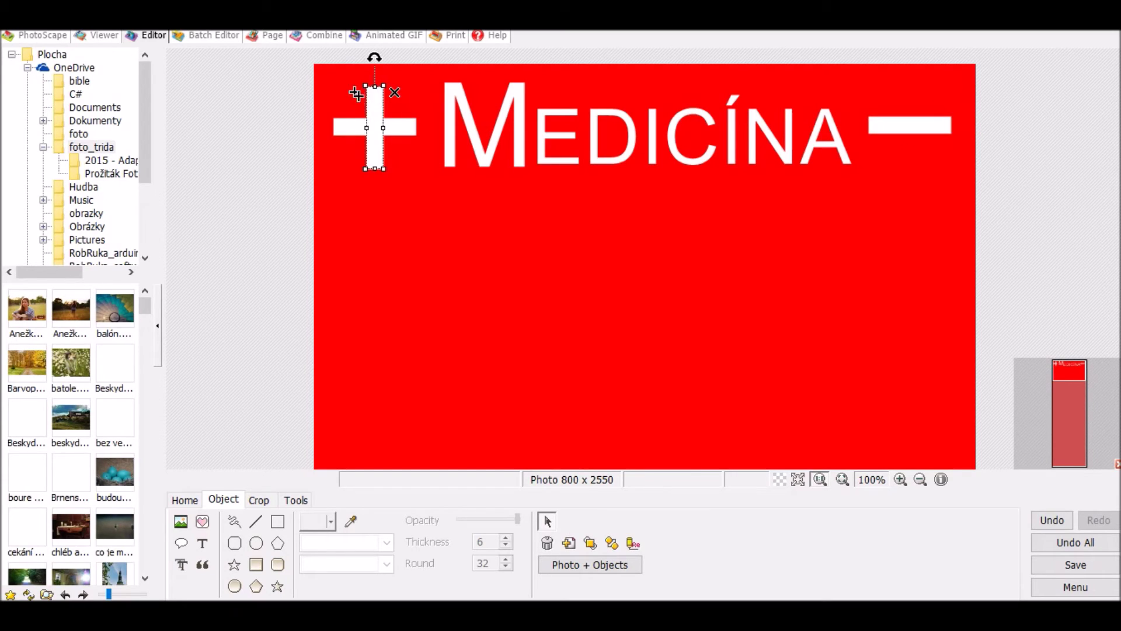
left_click(354, 93)
left_click_drag(381, 107, 914, 106)
left_click(772, 78)
scroll(771, 78, "up", 1)
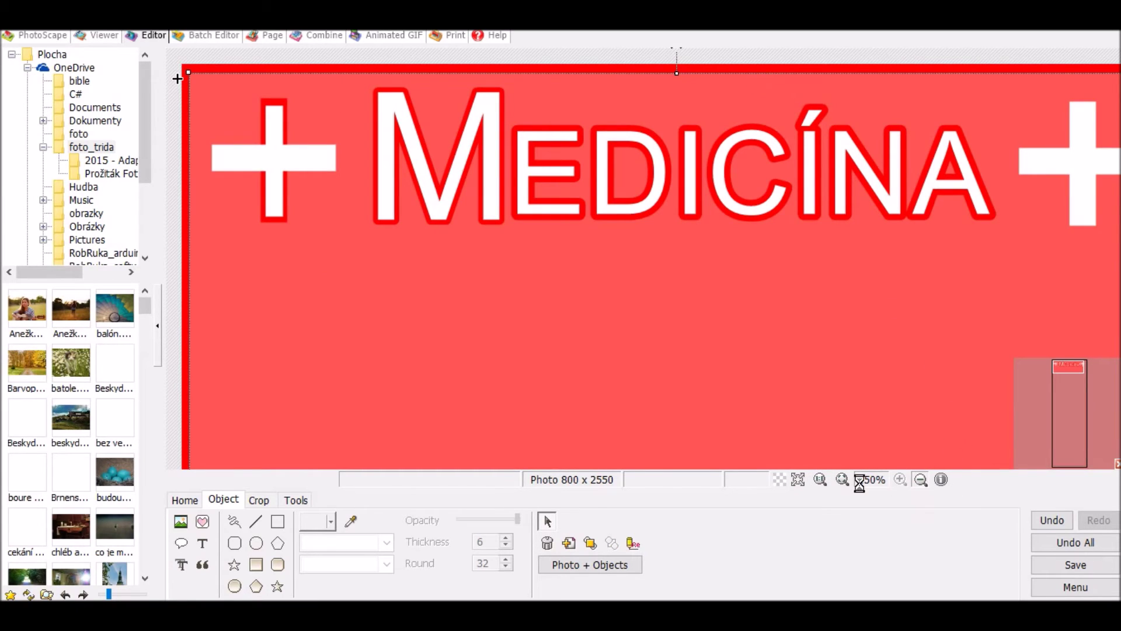
left_click(842, 481)
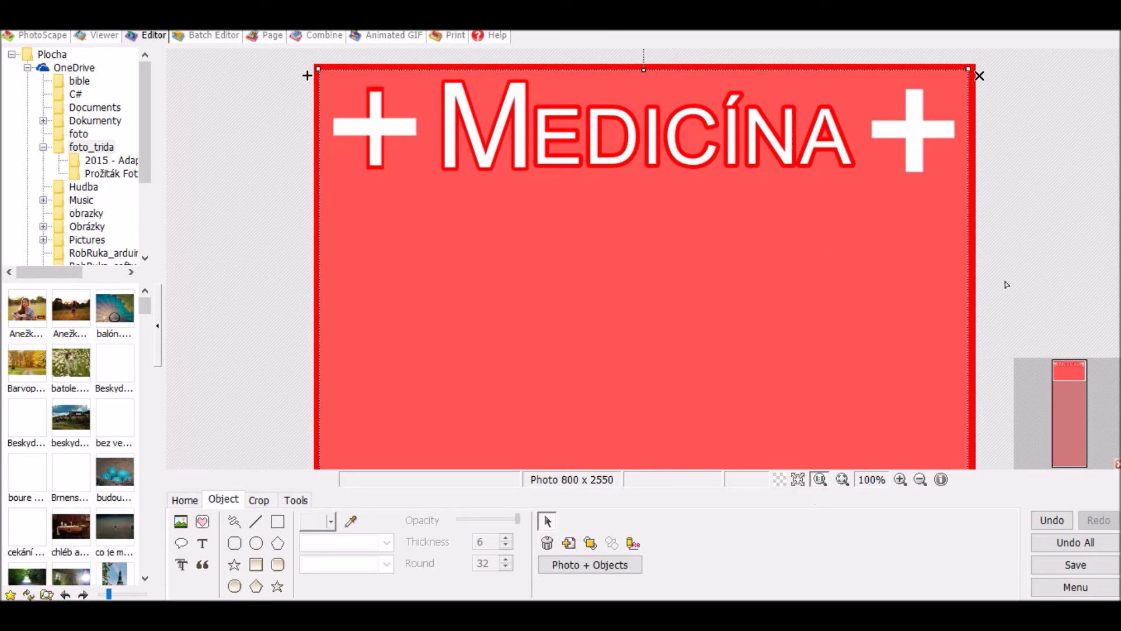
left_click(1040, 216)
- Delete the white vertical bar of the cross before the heading and the whole copied cross after it
left_click(377, 157)
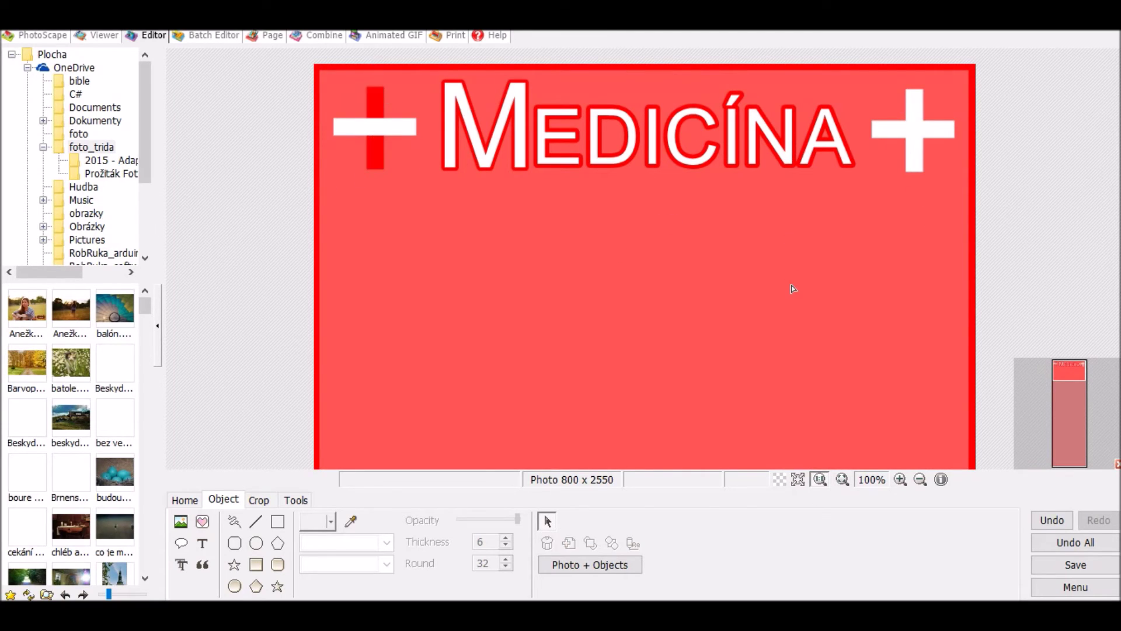
left_click_drag(1006, 237, 857, 58)
key("Delete")
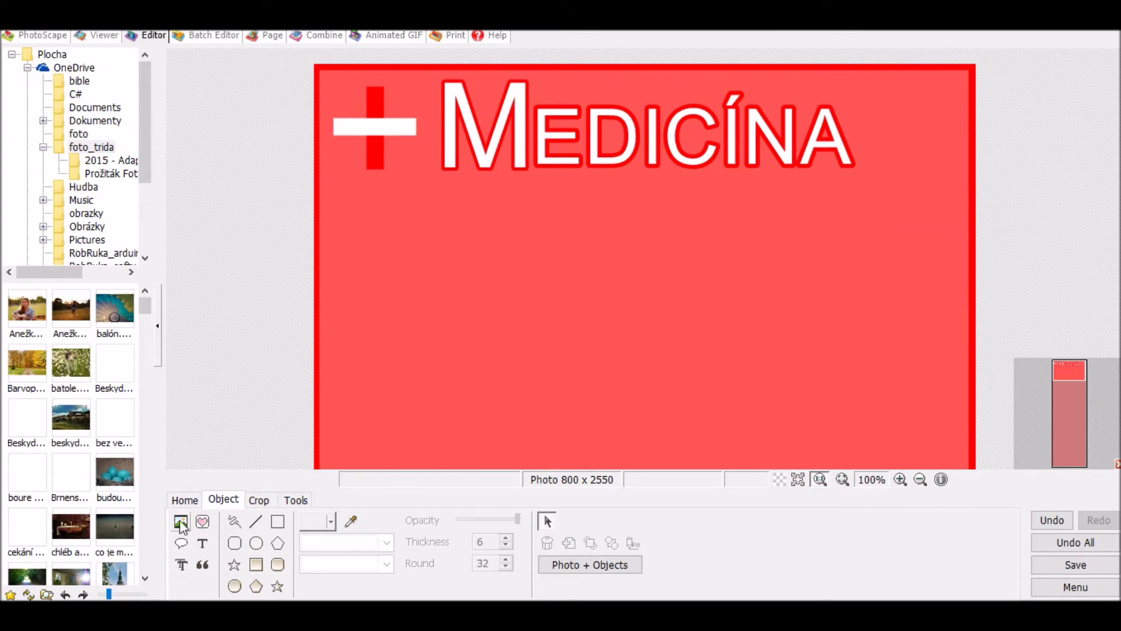
- Insert the picture clarinet-31372_960_720 from the desktop as a photo object
left_click(186, 501)
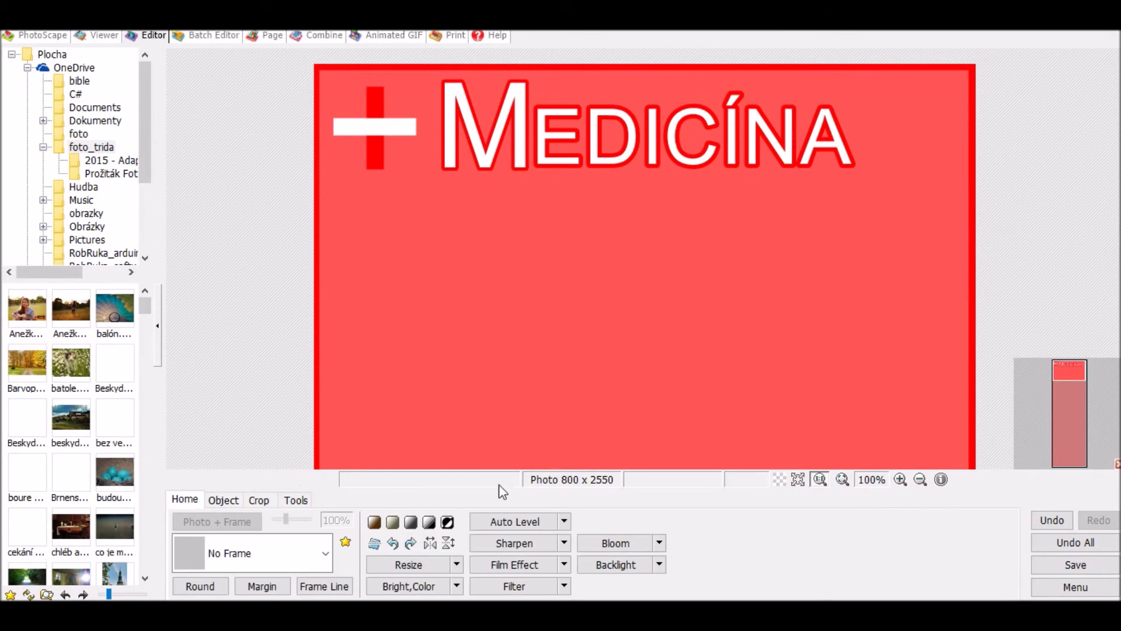
left_click(224, 500)
left_click(180, 521)
left_click(225, 498)
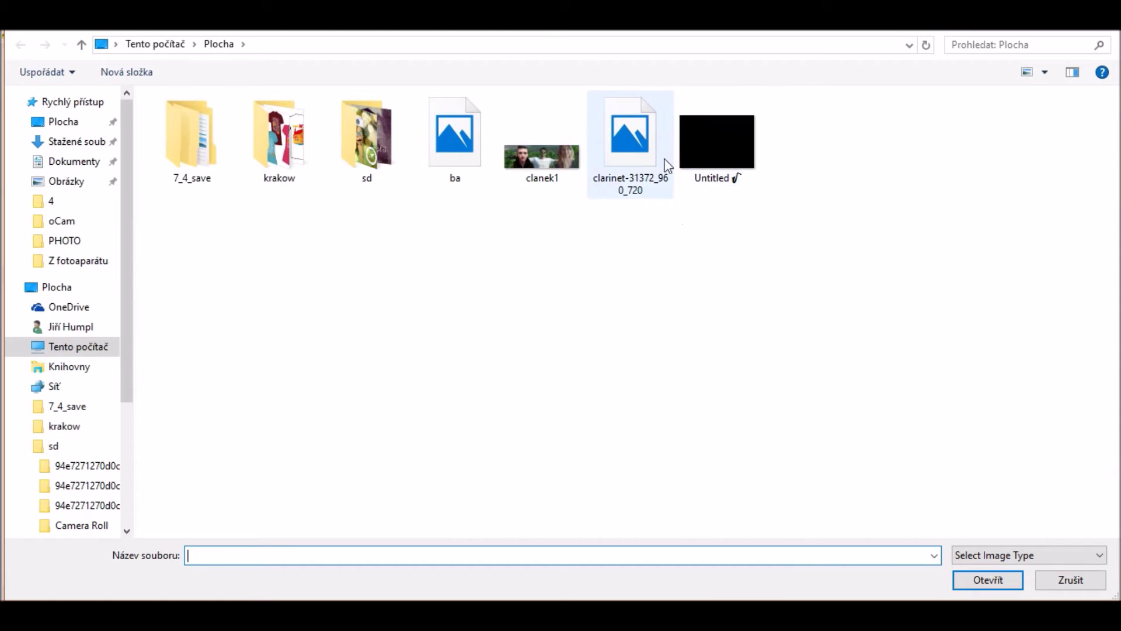
left_click(650, 173)
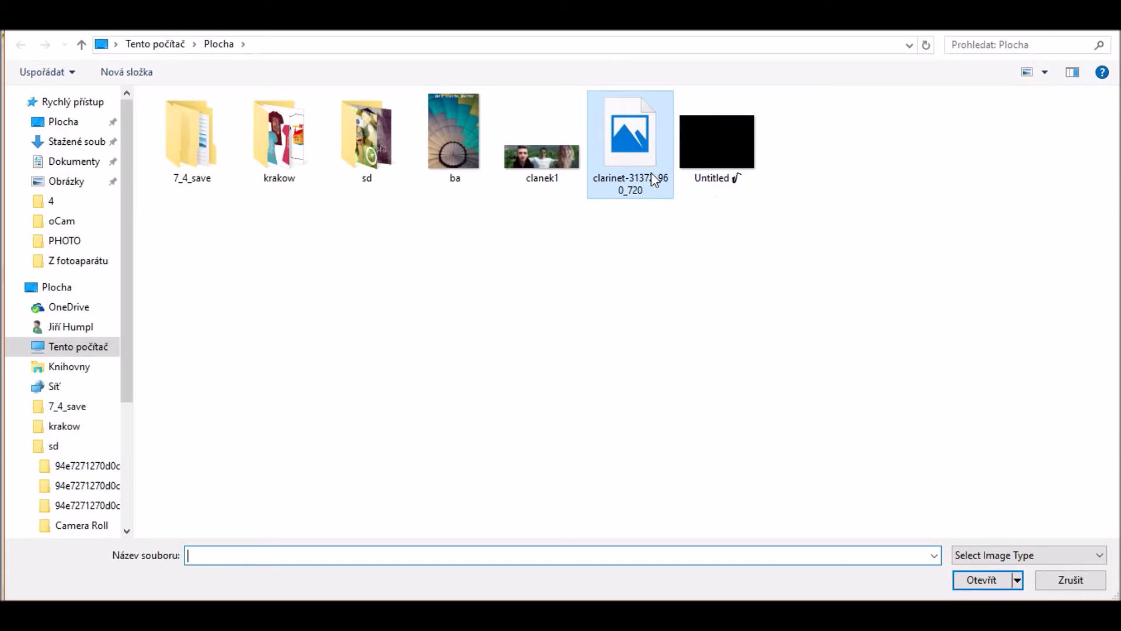
left_click(981, 580)
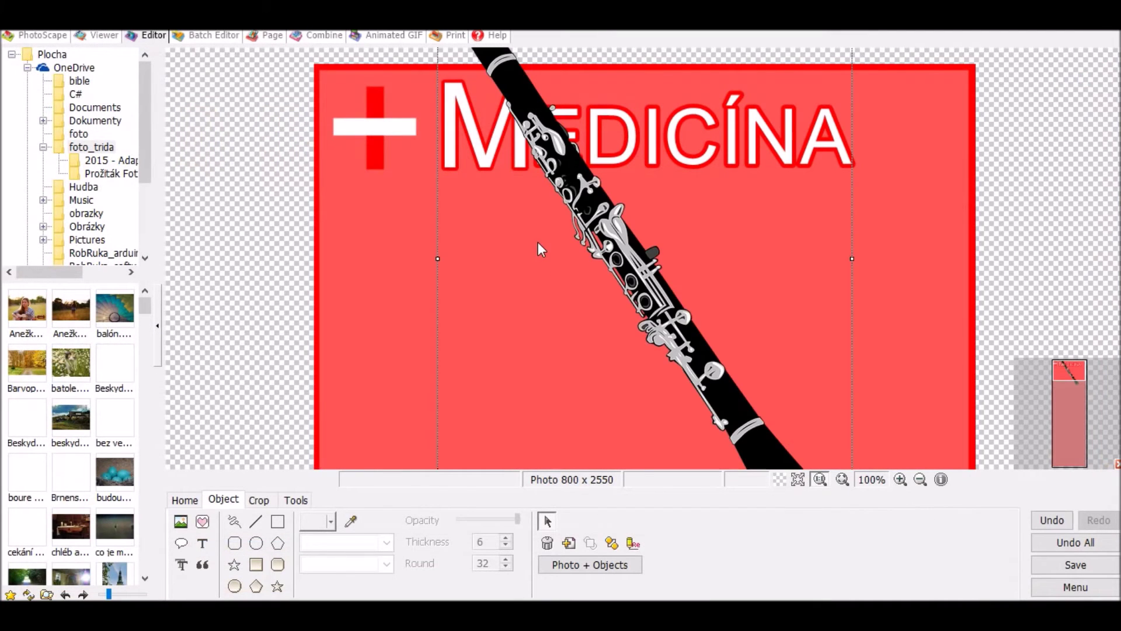
- Shrink and rotate the clarinet and place it in the gap after the MEDICÍNA heading
left_click(433, 442)
left_click_drag(629, 257, 604, 435)
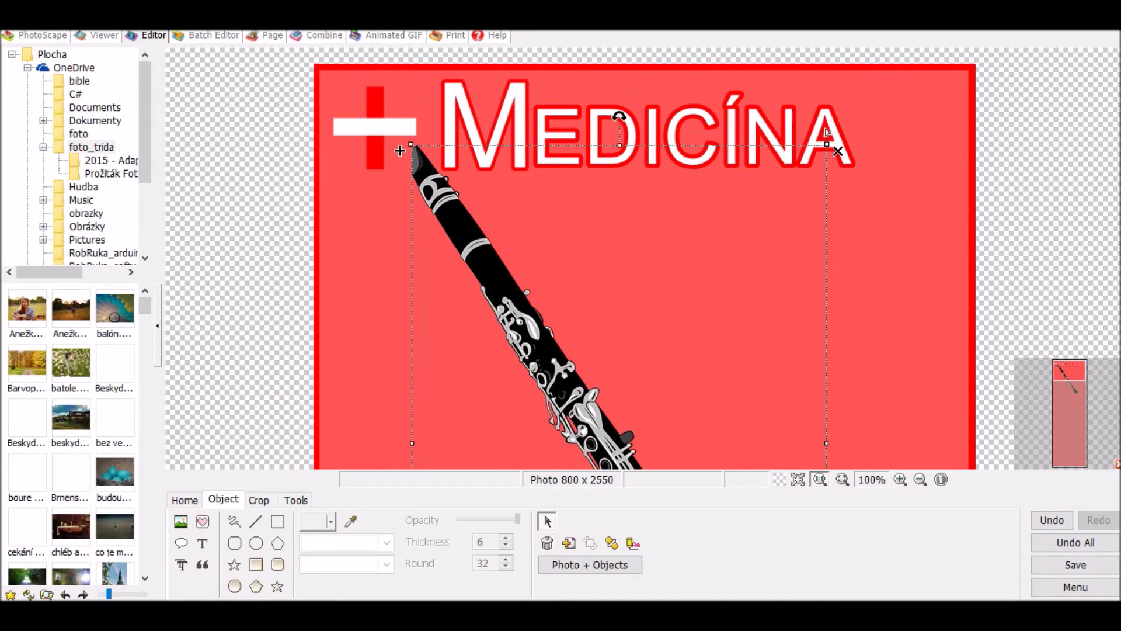
left_click_drag(616, 314, 545, 125)
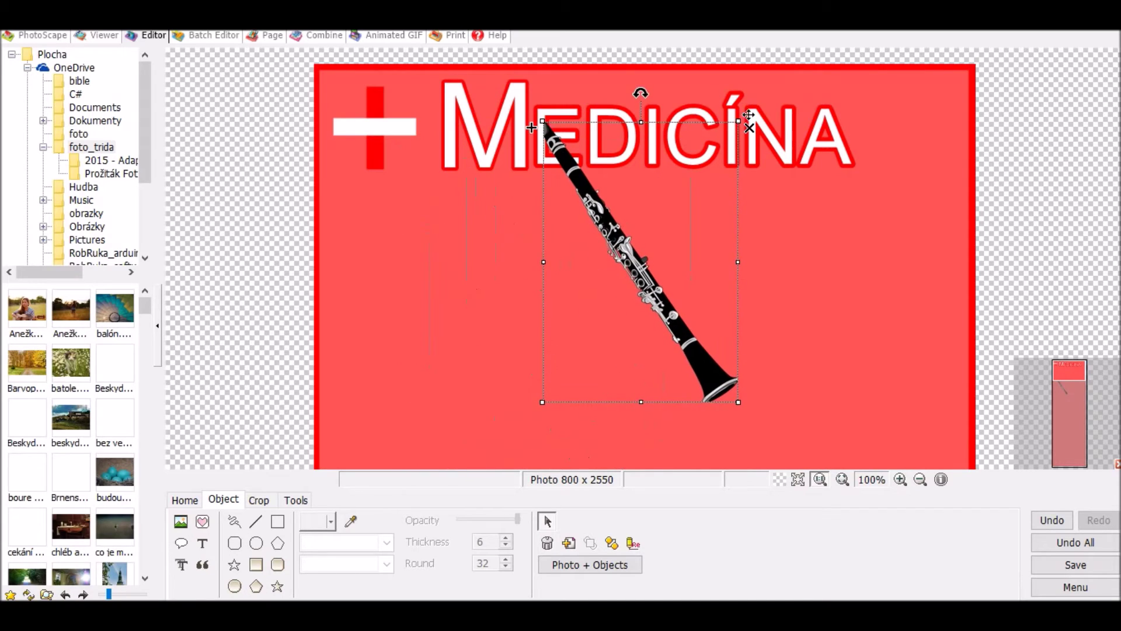
left_click_drag(736, 123, 914, 116)
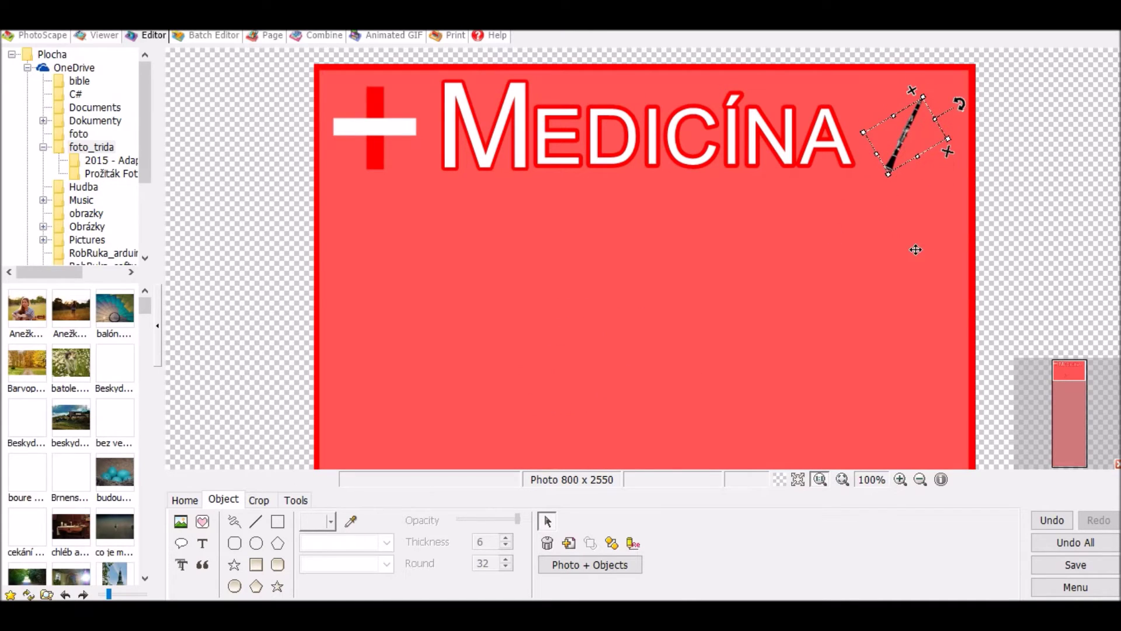
left_click(916, 247)
left_click(898, 170)
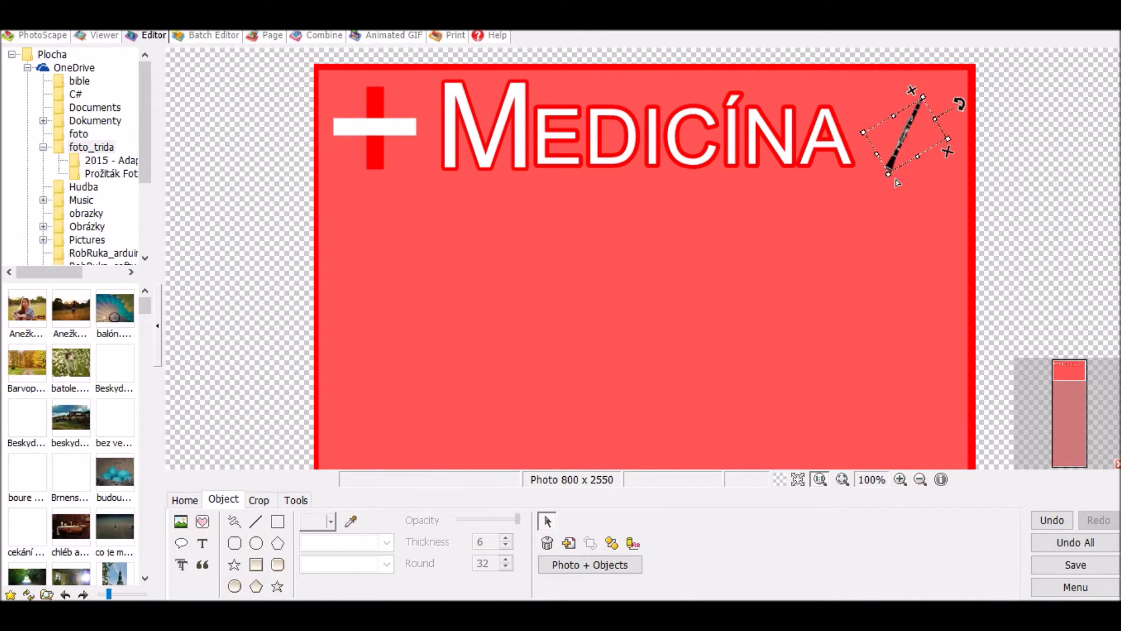
- Enlarge and tilt the clarinet, laying it diagonally across the MEDICÍNA heading with its mouthpiece beyond the photo's upper edge
left_click_drag(887, 175, 737, 35)
left_click_drag(724, 139, 629, 54)
left_click_drag(811, 153, 724, 148)
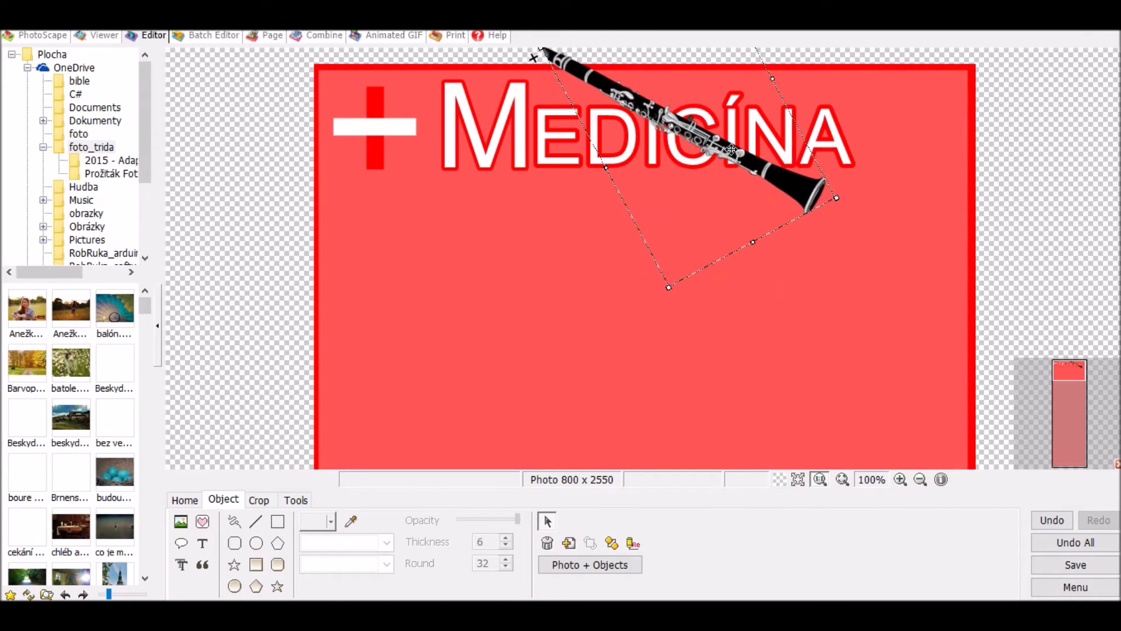
- Try out the opacity setting of the clarinet object, leaving it at 255
right_click(730, 149)
left_click(777, 212)
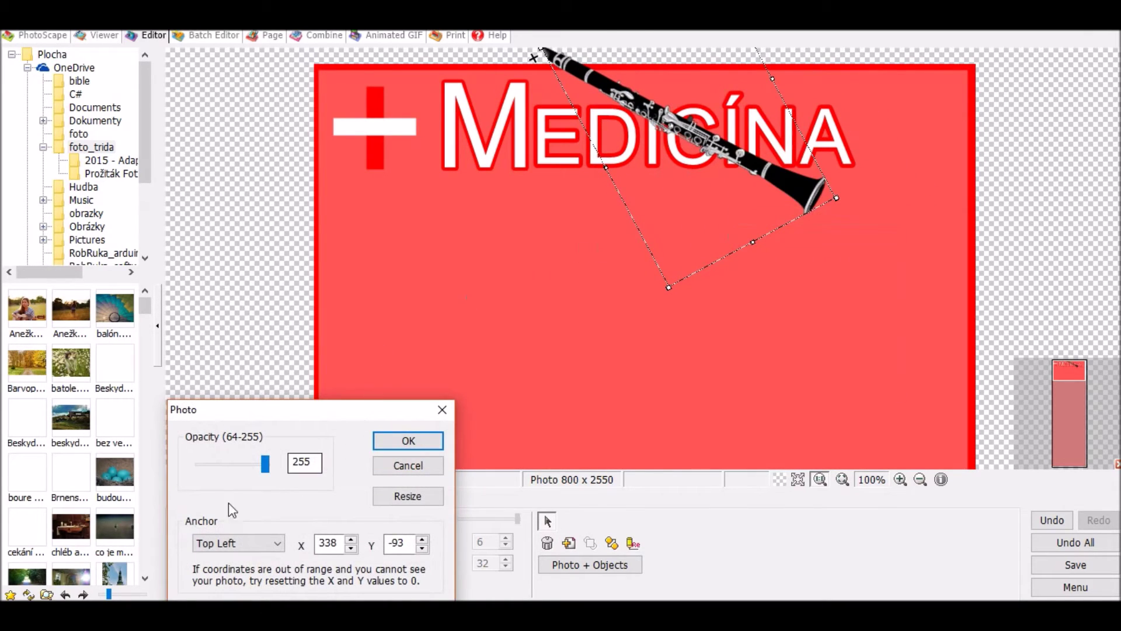
left_click_drag(264, 464, 305, 479)
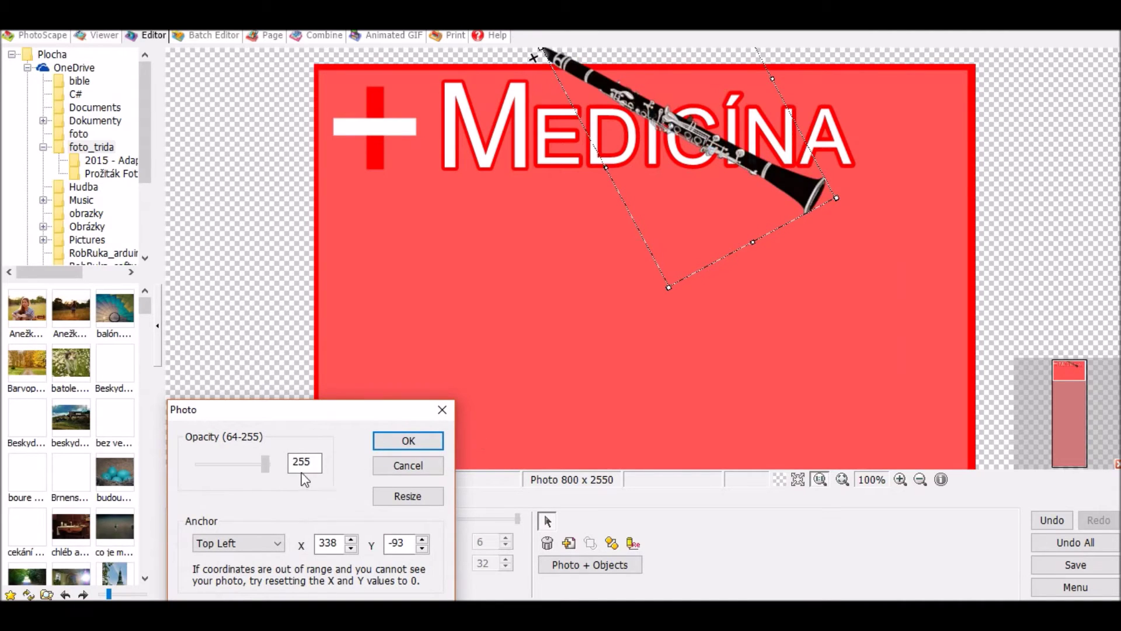
left_click(398, 441)
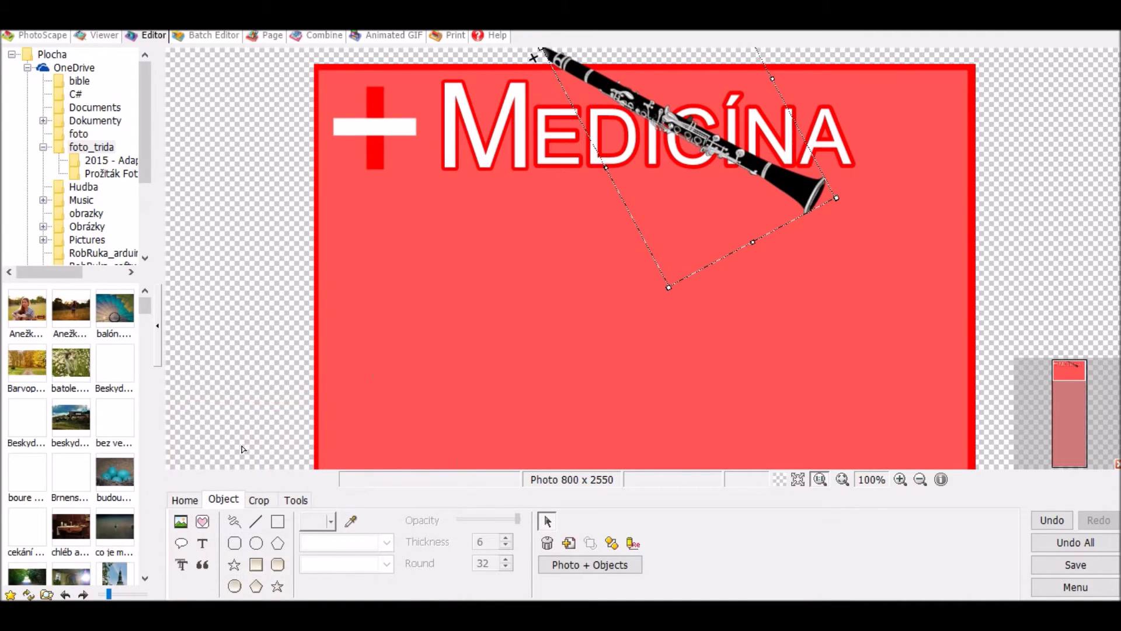
- Browse the Heart, Sign, Real Picture and Pencil collections of ready-made icons
left_click(181, 521)
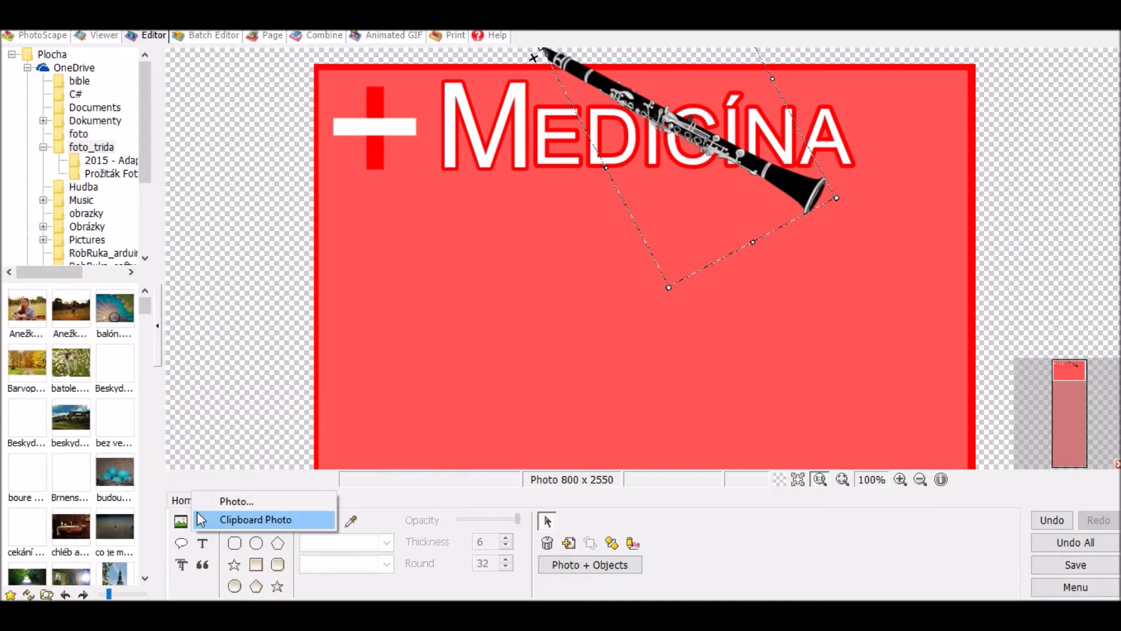
left_click(228, 502)
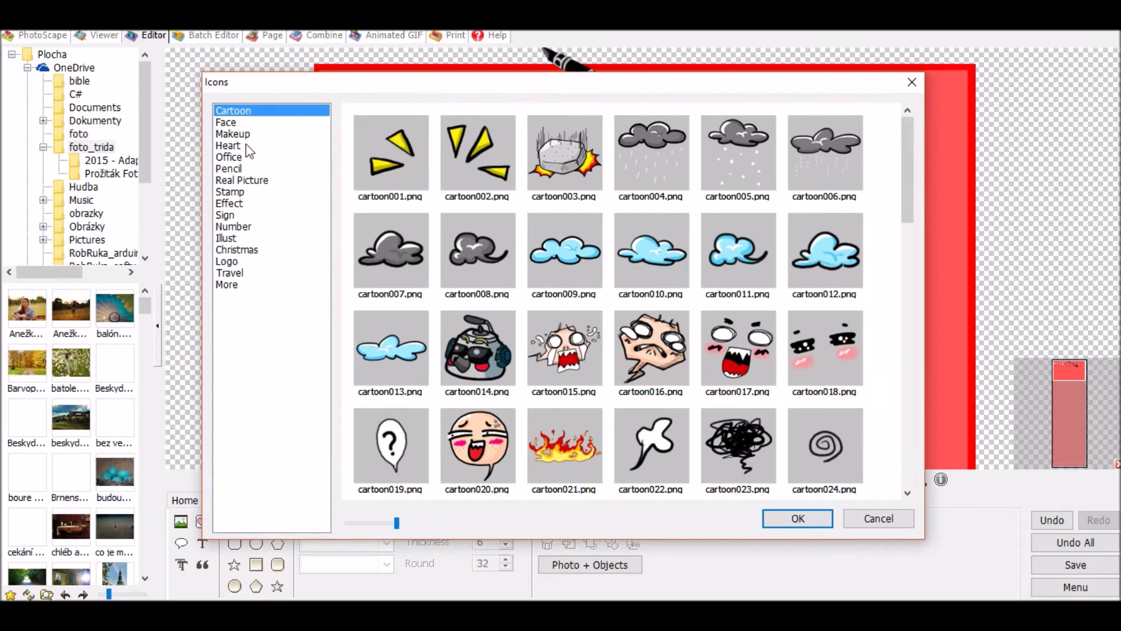
left_click(252, 146)
left_click(253, 214)
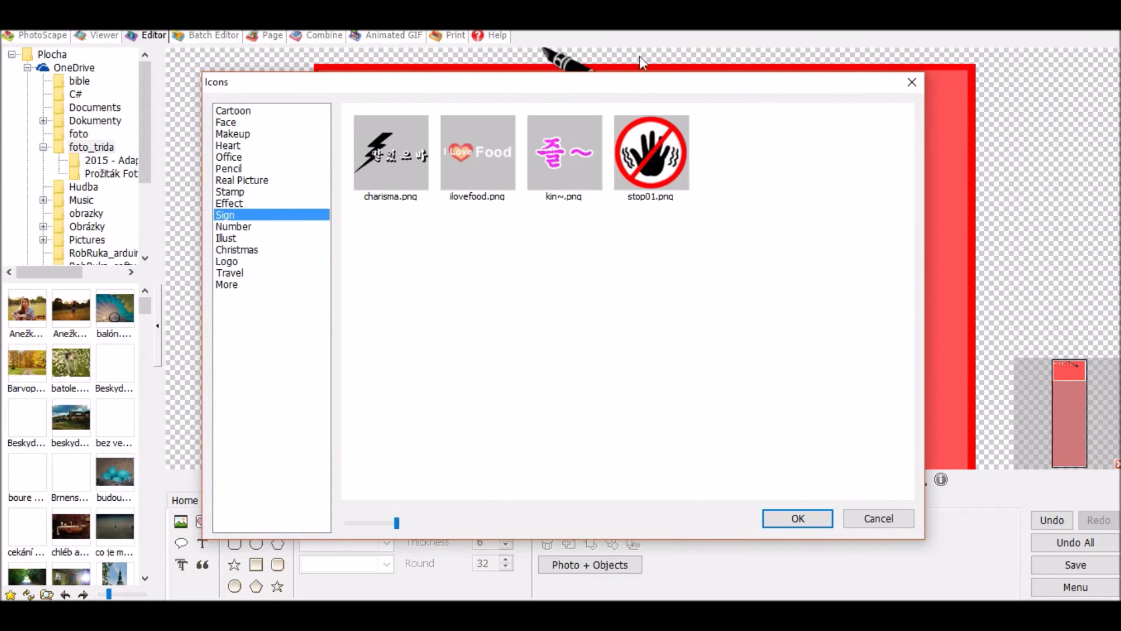
left_click(242, 168)
key("Down")
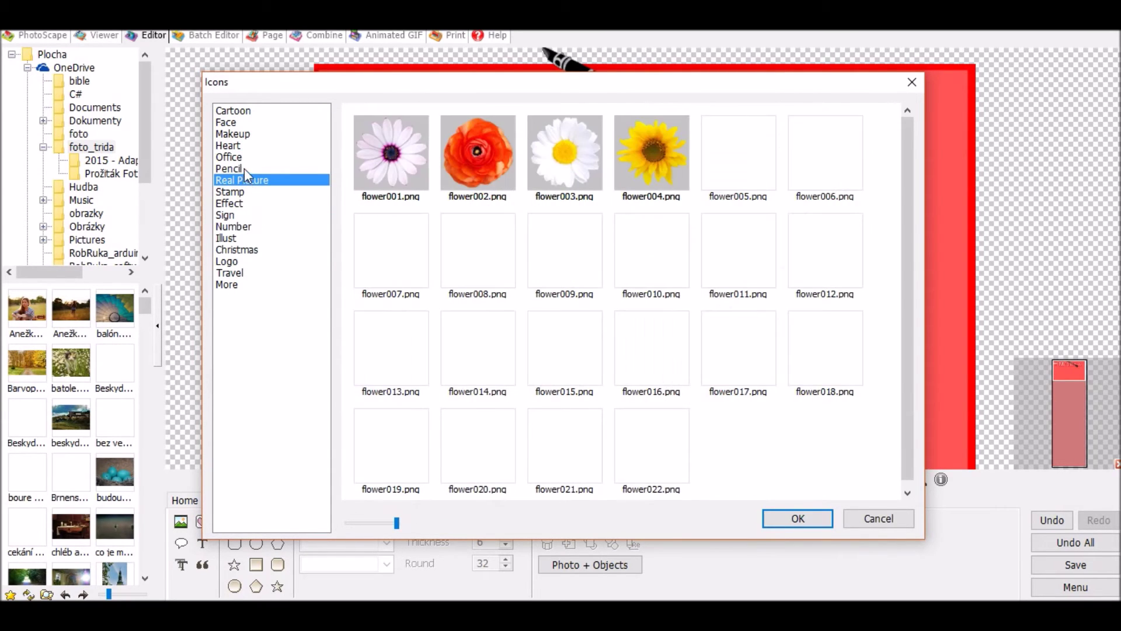
left_click(241, 168)
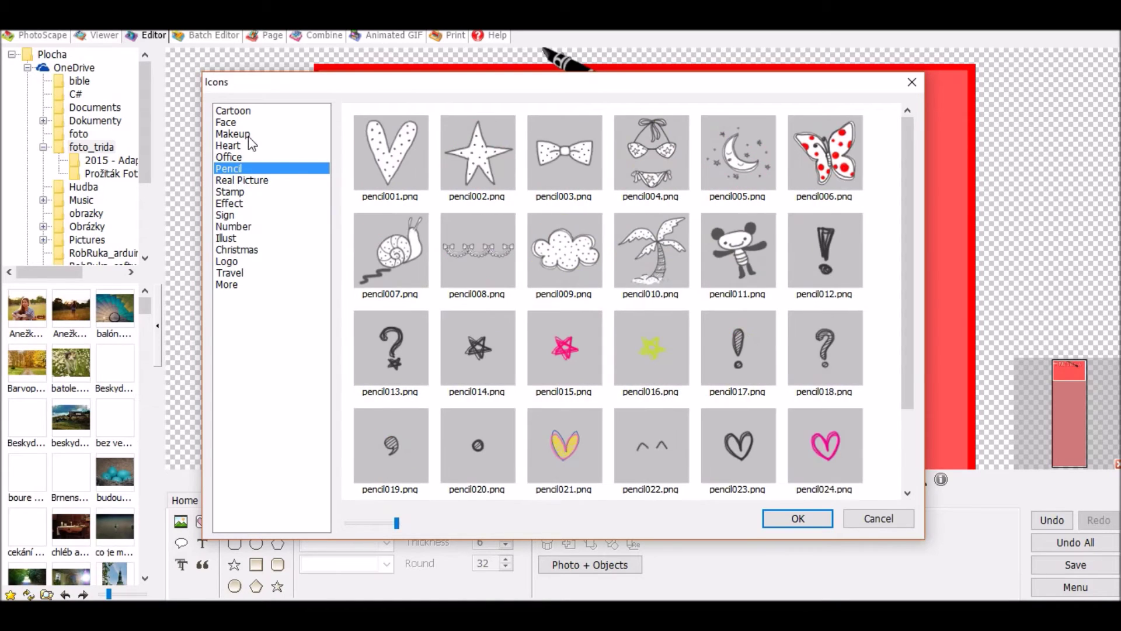
- Insert the googly-eyes icon cartoon061.png from the Cartoon collection
left_click(244, 112)
left_click_drag(906, 182, 870, 312)
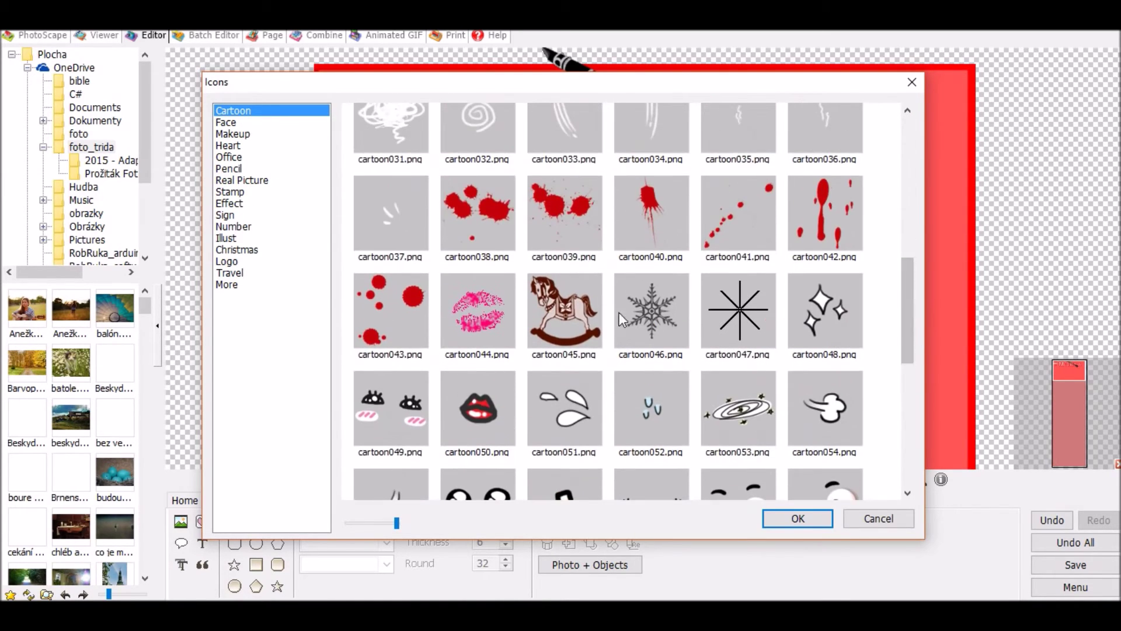
scroll(619, 313, "down", 5)
scroll(612, 317, "up", 10)
scroll(541, 378, "down", 1)
scroll(541, 378, "down", 6)
left_click(405, 435)
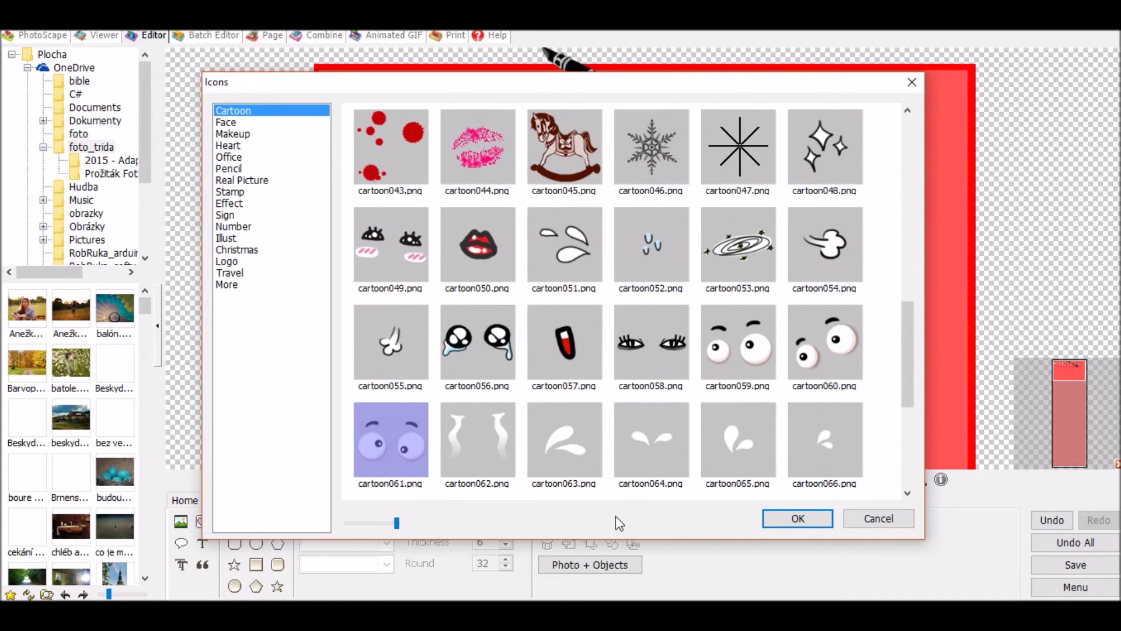
left_click(798, 518)
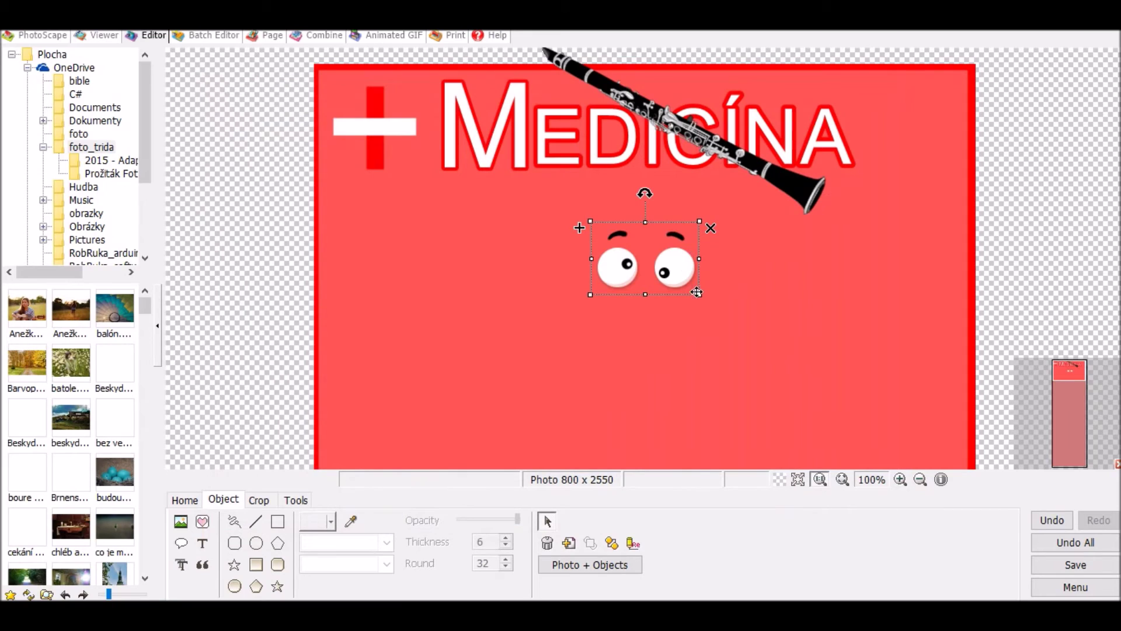
- Move the eyes icon onto the top of the letter M in the heading and deselect all objects
left_click_drag(659, 243, 509, 97)
left_click(693, 369)
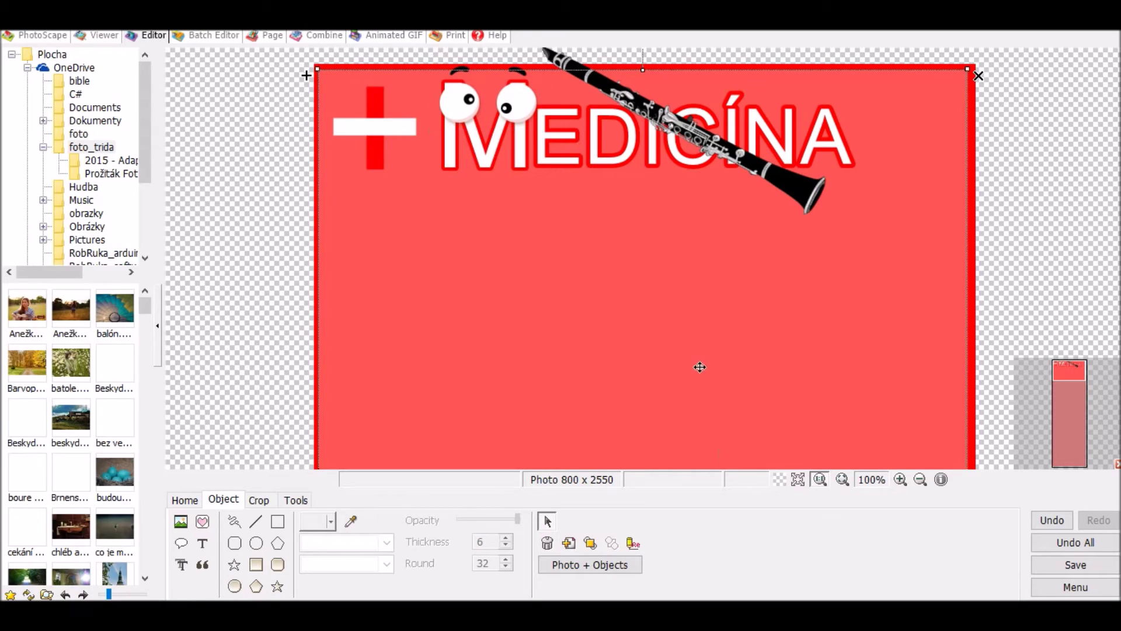
left_click(997, 156)
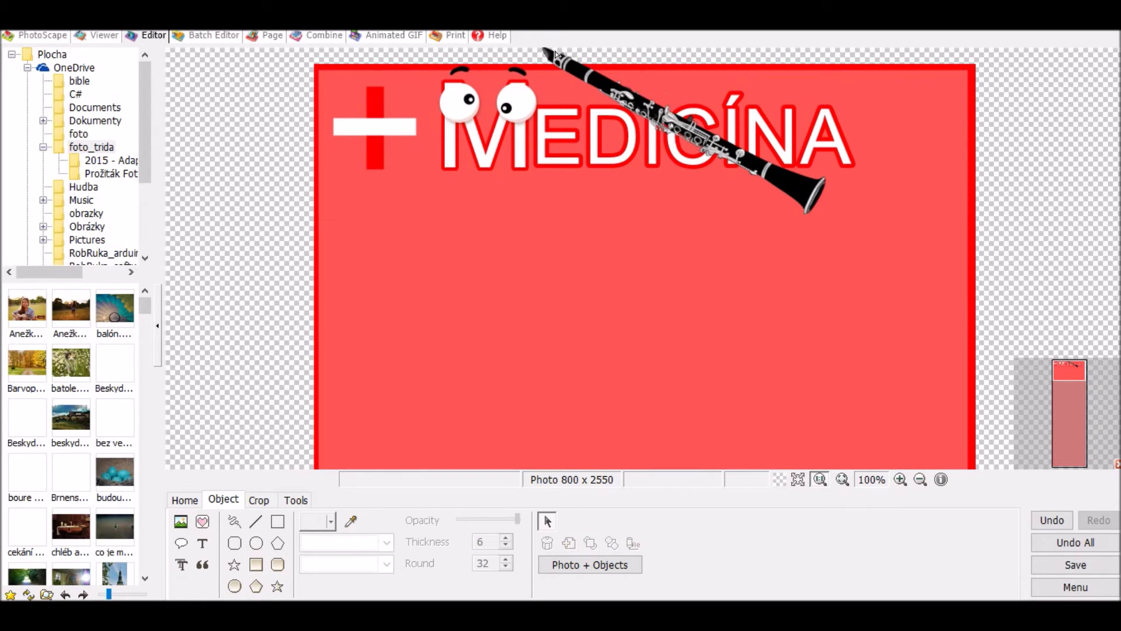
- Try merging the objects into the photo with the enlarged-photo option and a white background, and undo it
left_click(629, 567)
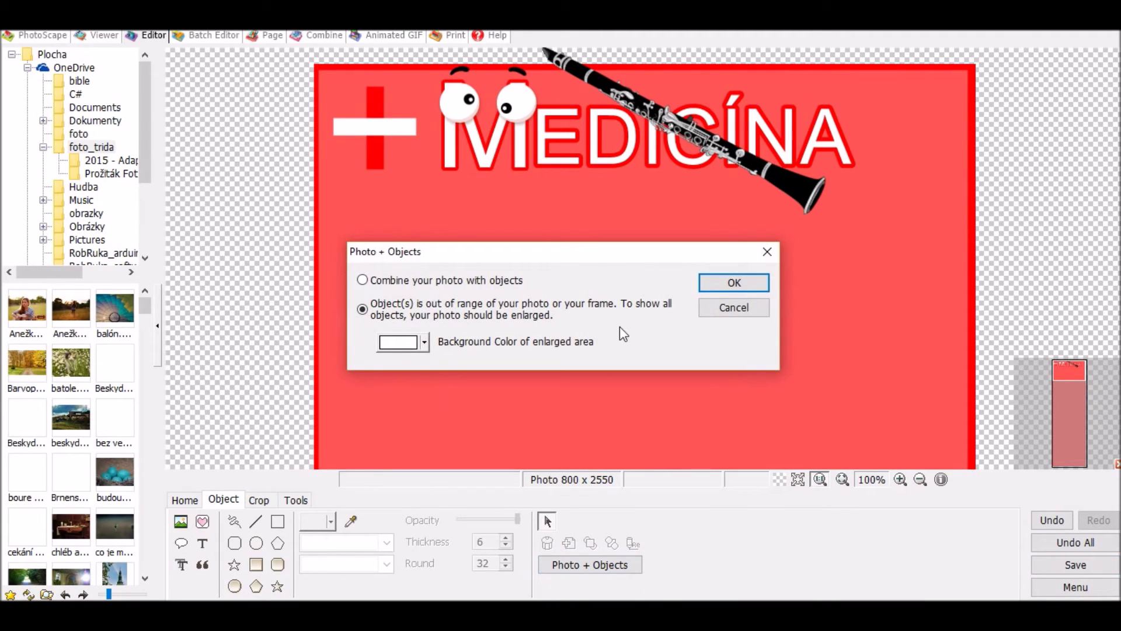
left_click(735, 283)
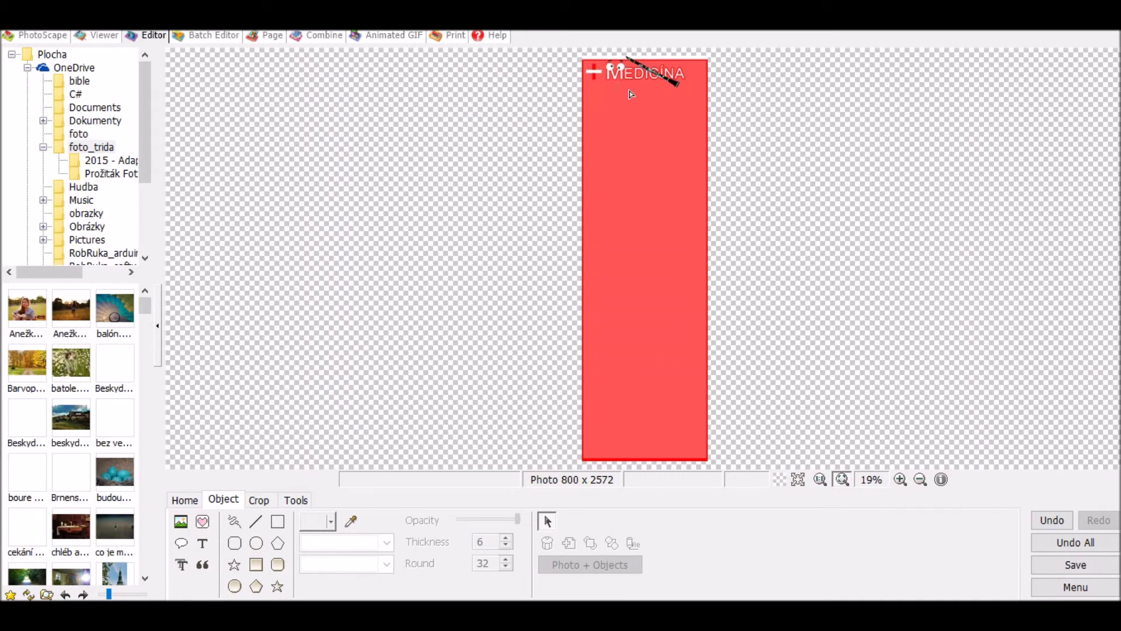
left_click(821, 478)
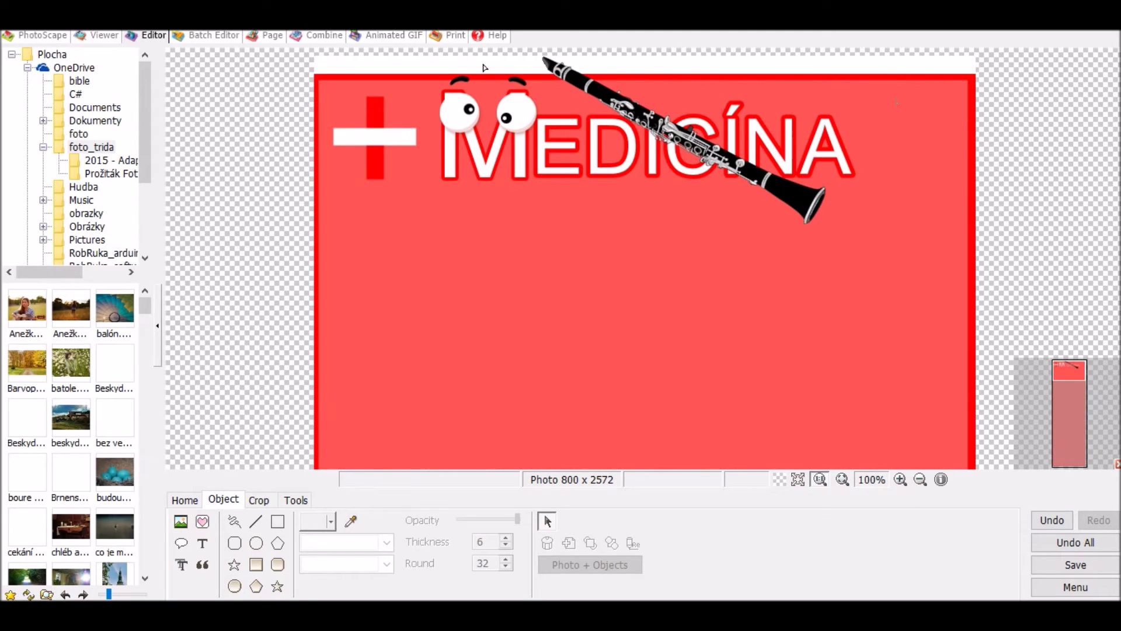
left_click(1051, 520)
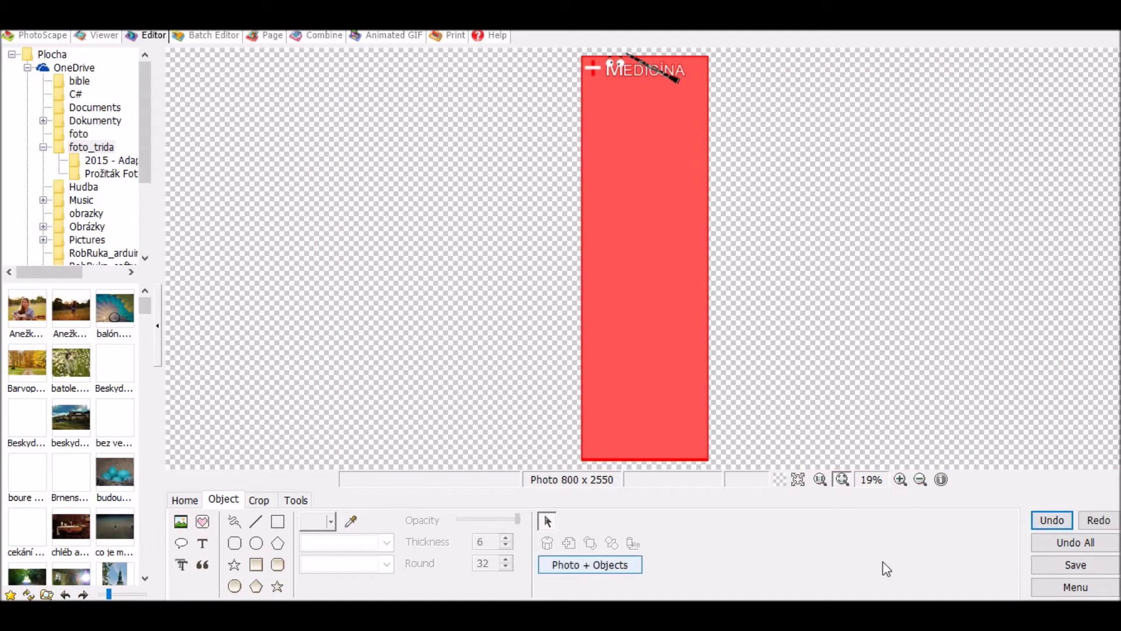
- Merge all objects into the photo with the option "Combine your photo with objects", without enlarging the photo
left_click(619, 569)
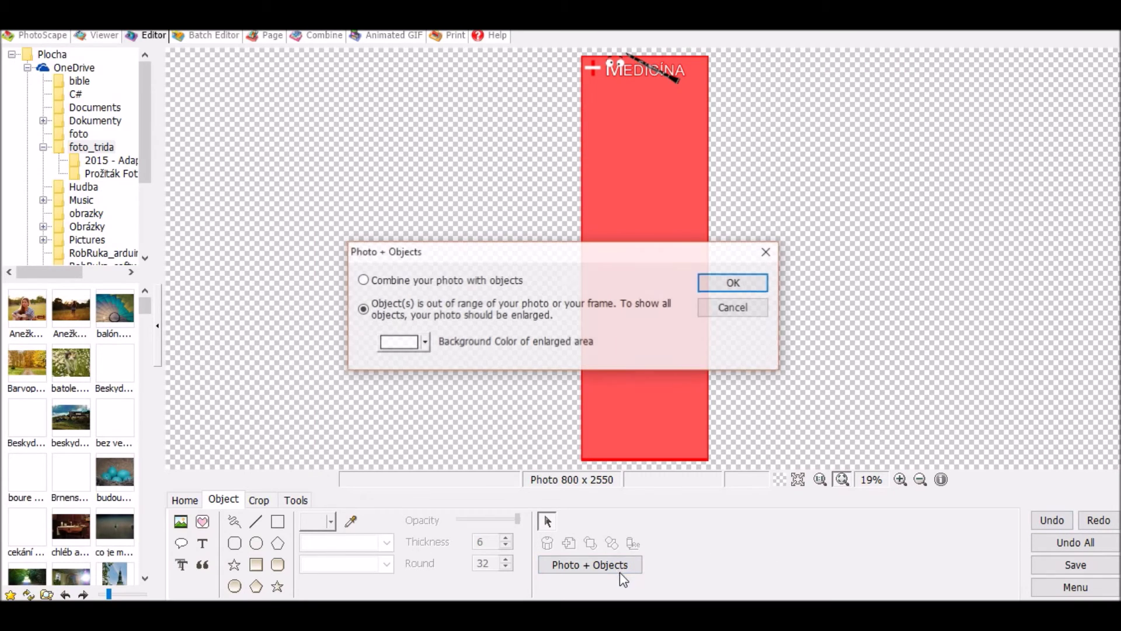
left_click(386, 281)
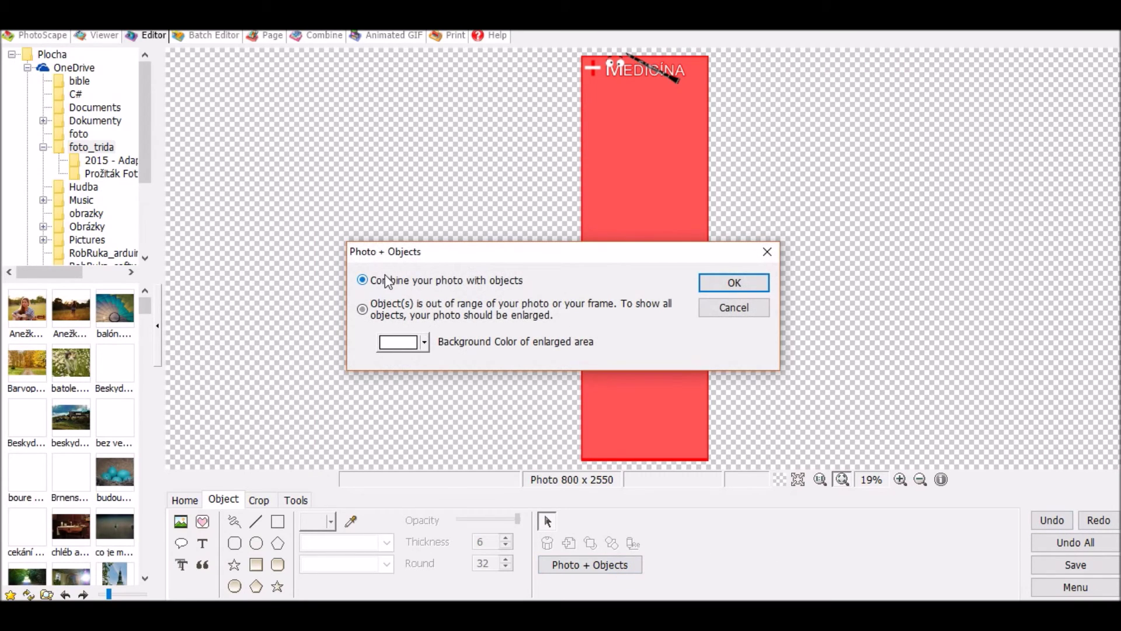
left_click(745, 285)
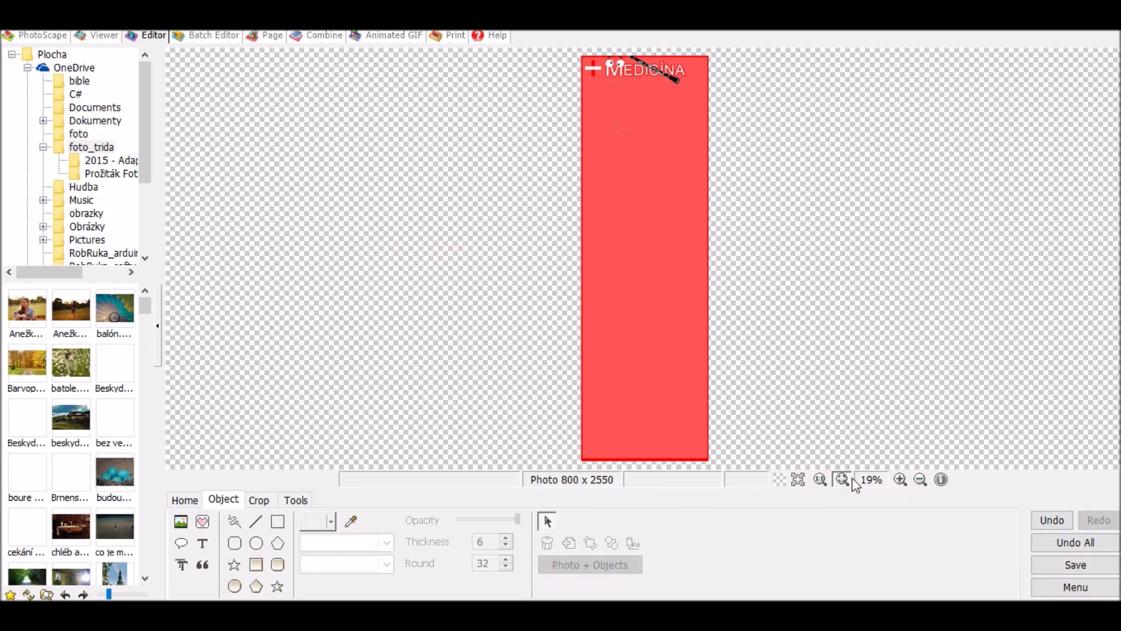
left_click(818, 479)
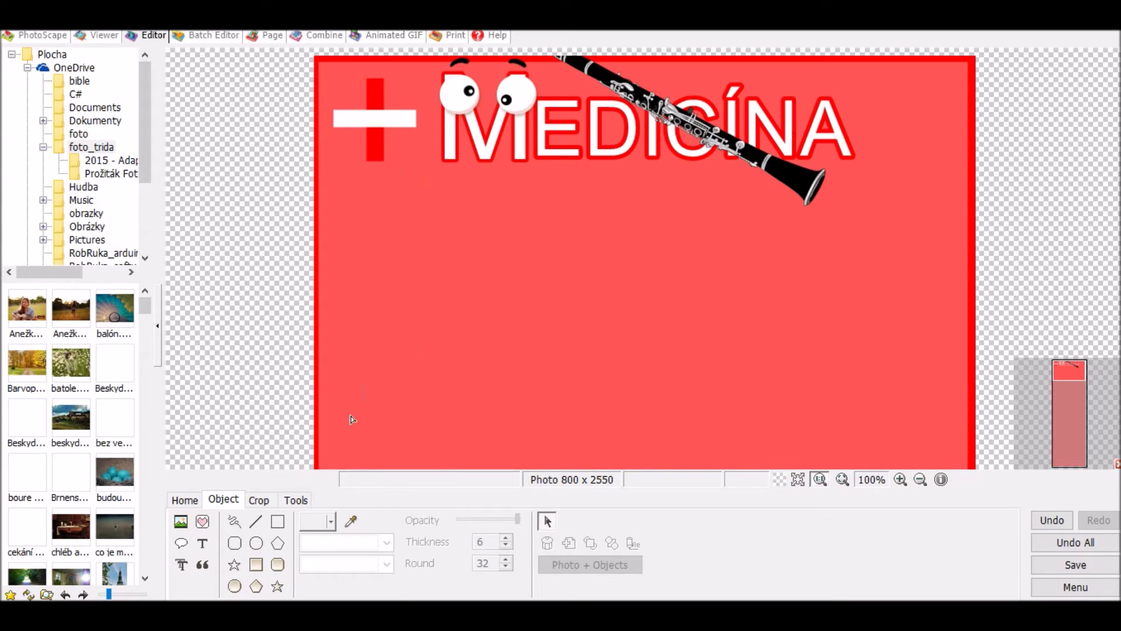
left_click(296, 501)
left_click(259, 500)
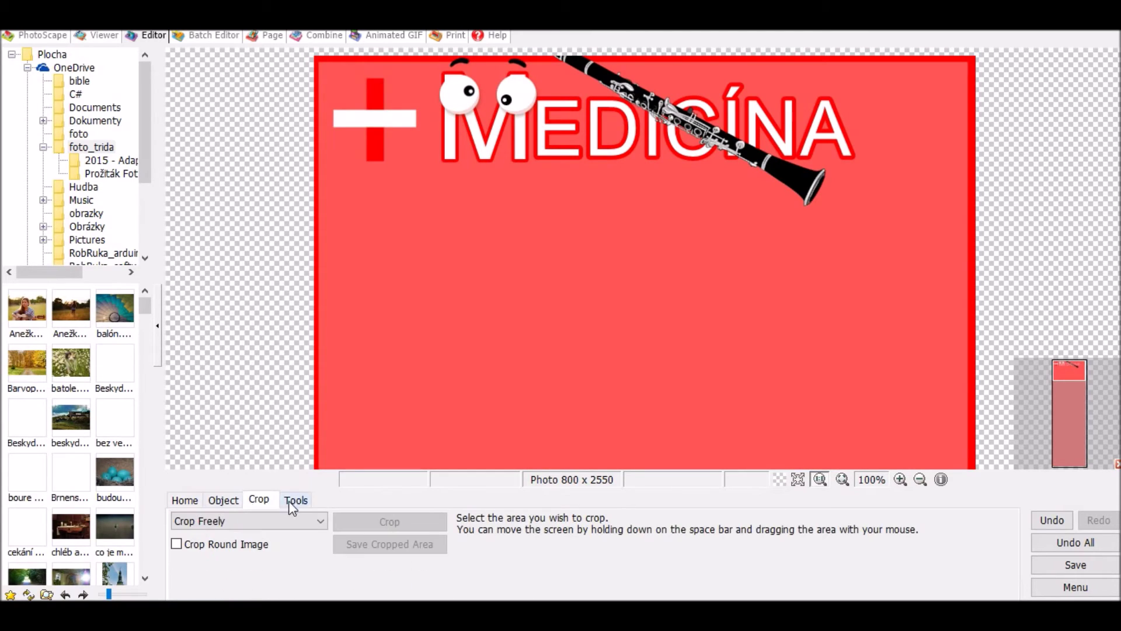
left_click(295, 499)
- Turn the banner into a 3D box with the filter option "The box that shows the right side - High"
left_click(186, 501)
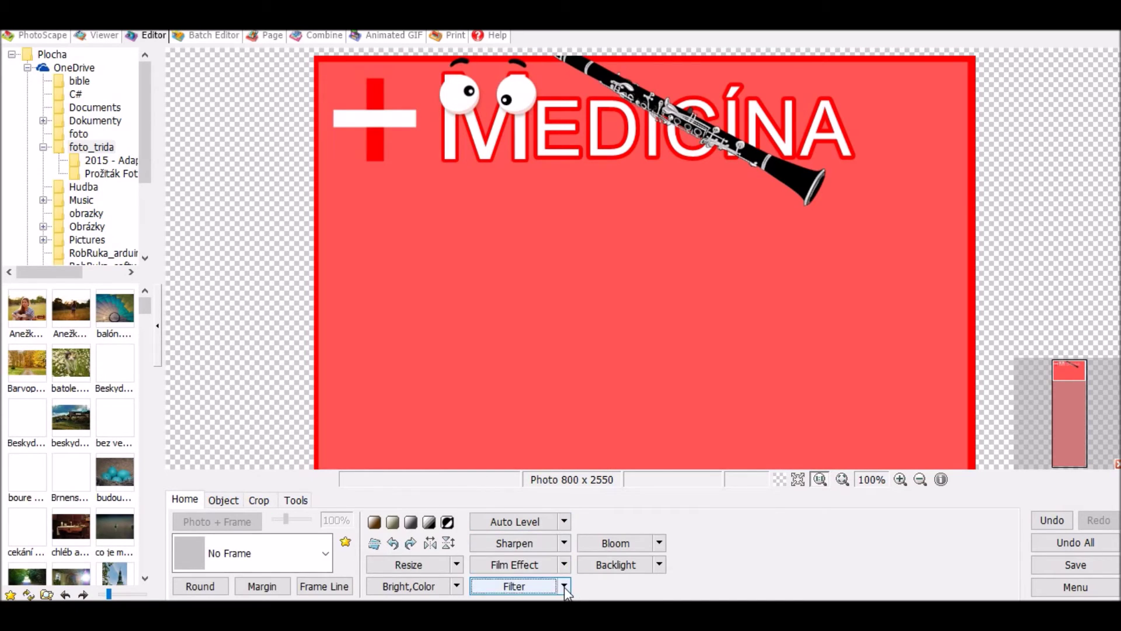
left_click(564, 586)
mouse_move(709, 523)
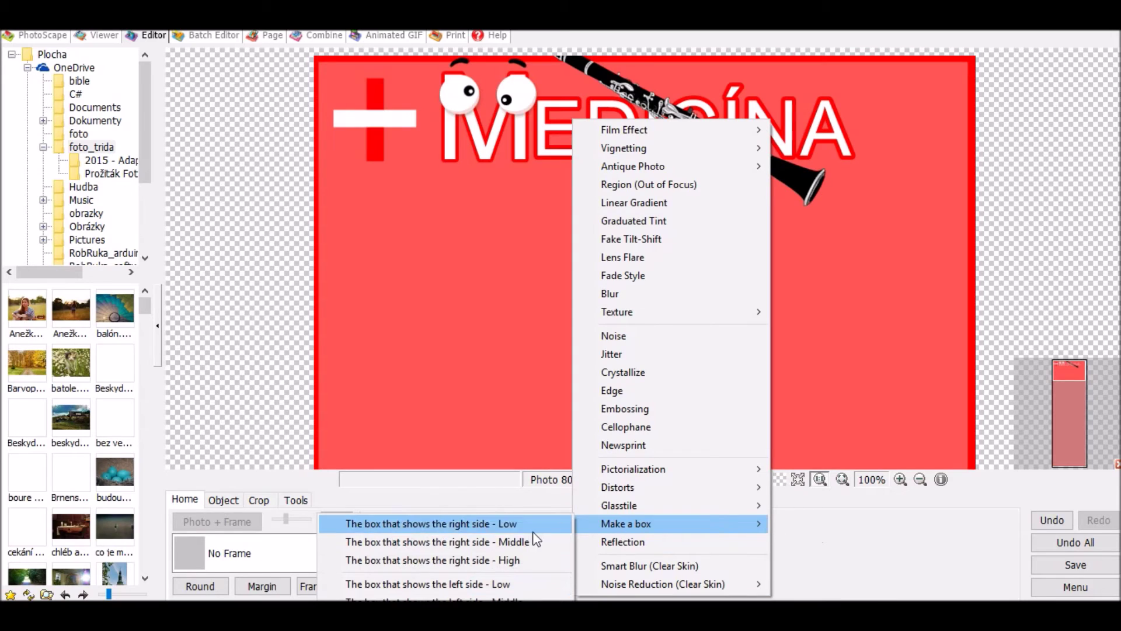
left_click(548, 560)
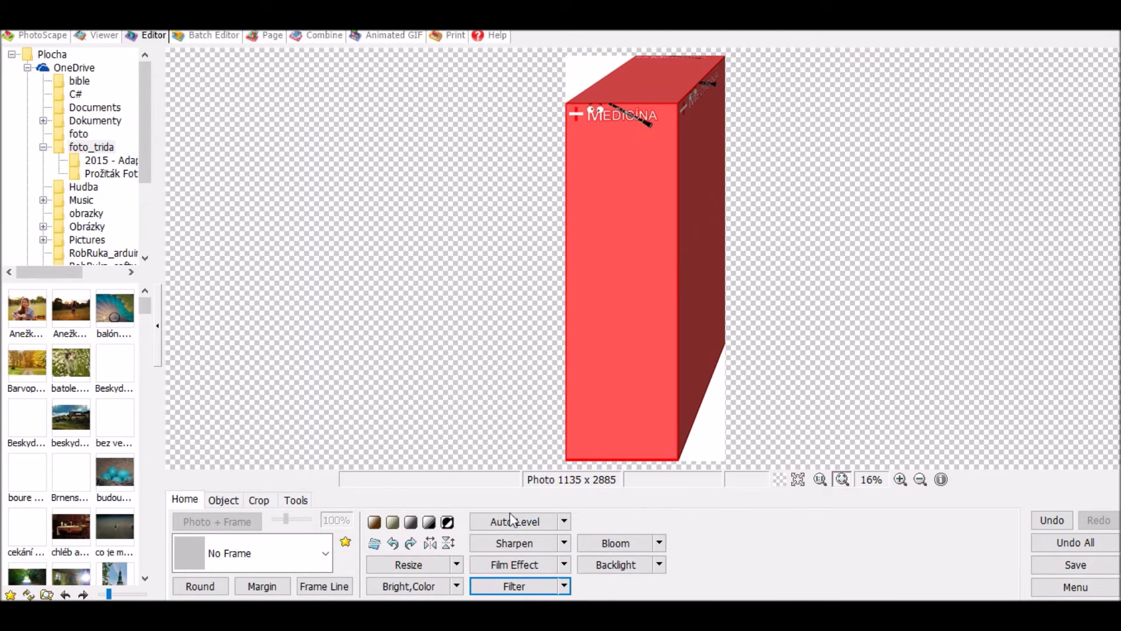
left_click(564, 587)
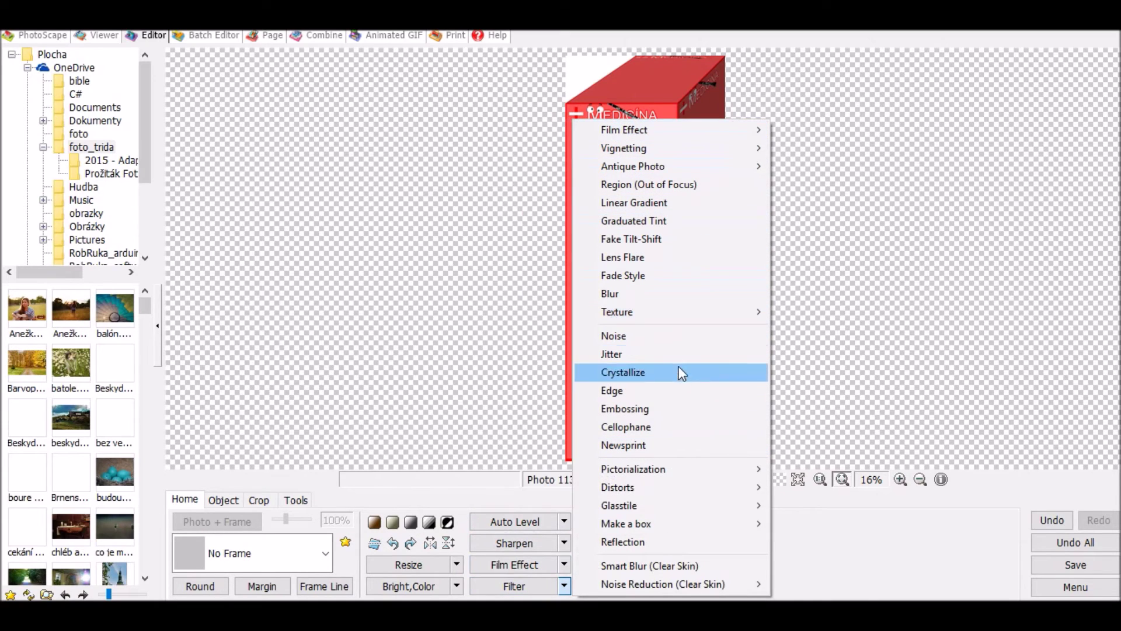
left_click(516, 469)
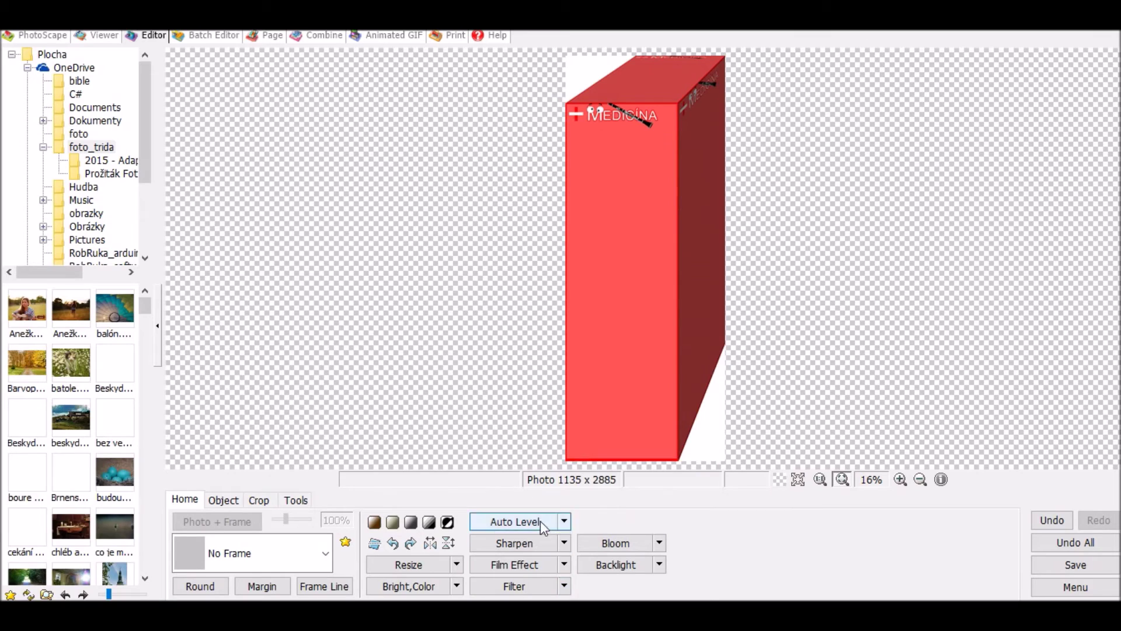
- Apply the film effects Cross Process - High, Portra - High and Cinema - High to the box image
left_click(566, 564)
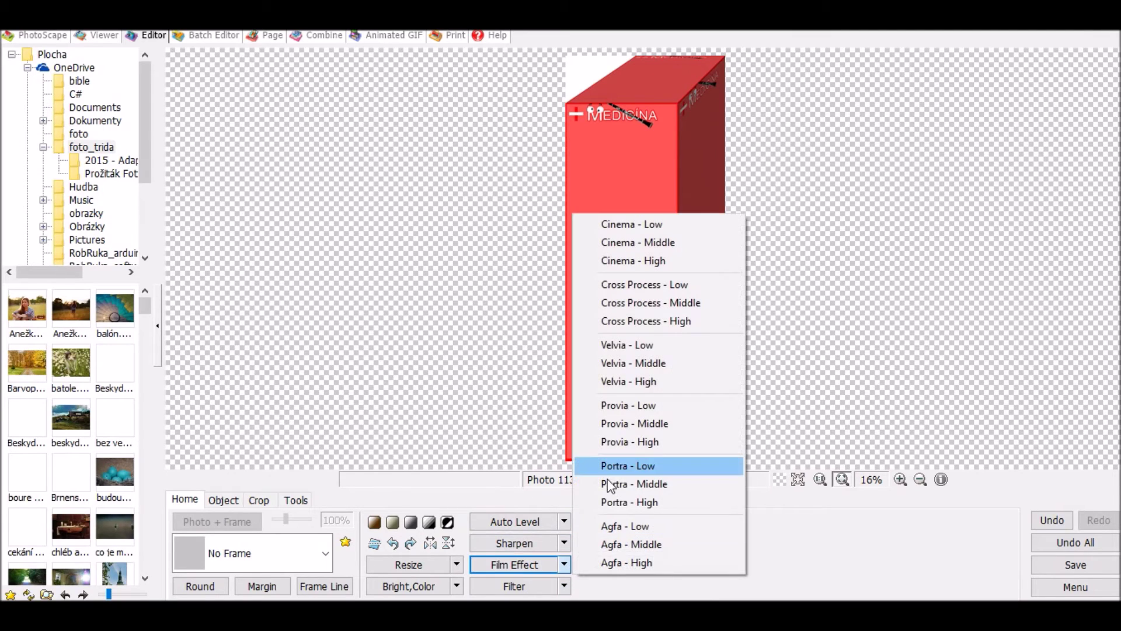
left_click(672, 320)
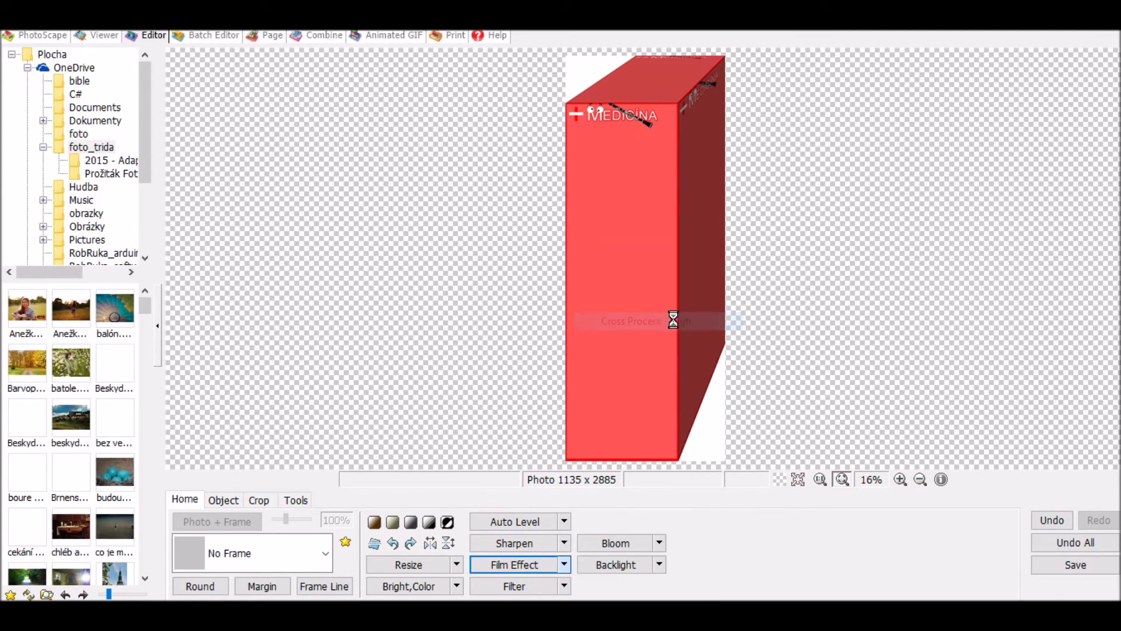
left_click(564, 564)
left_click(643, 501)
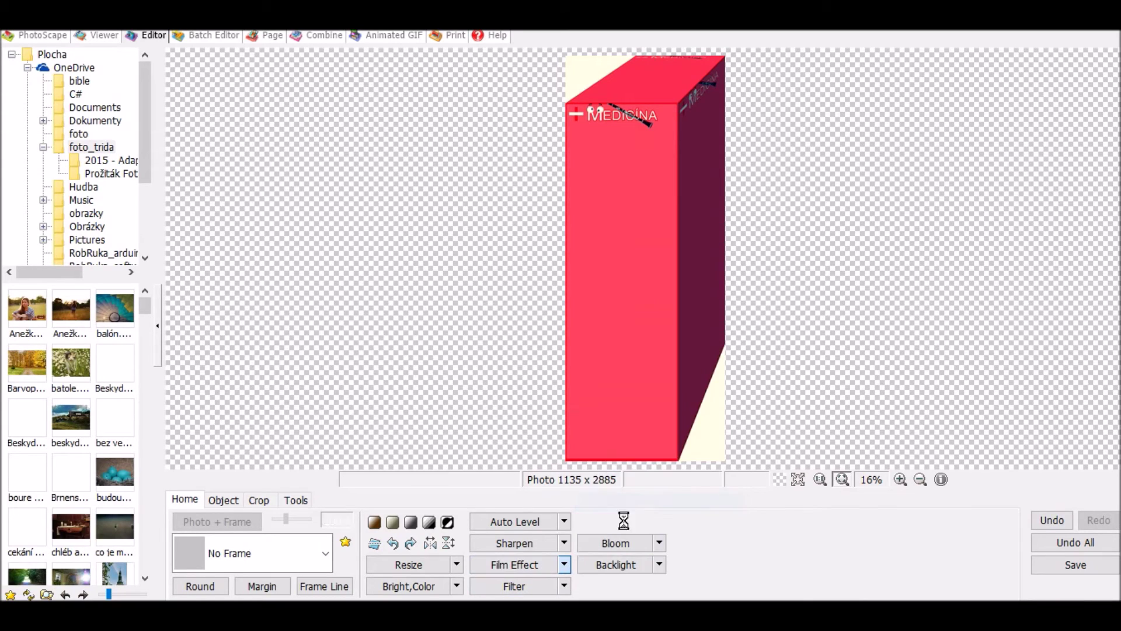
left_click(564, 564)
left_click(653, 260)
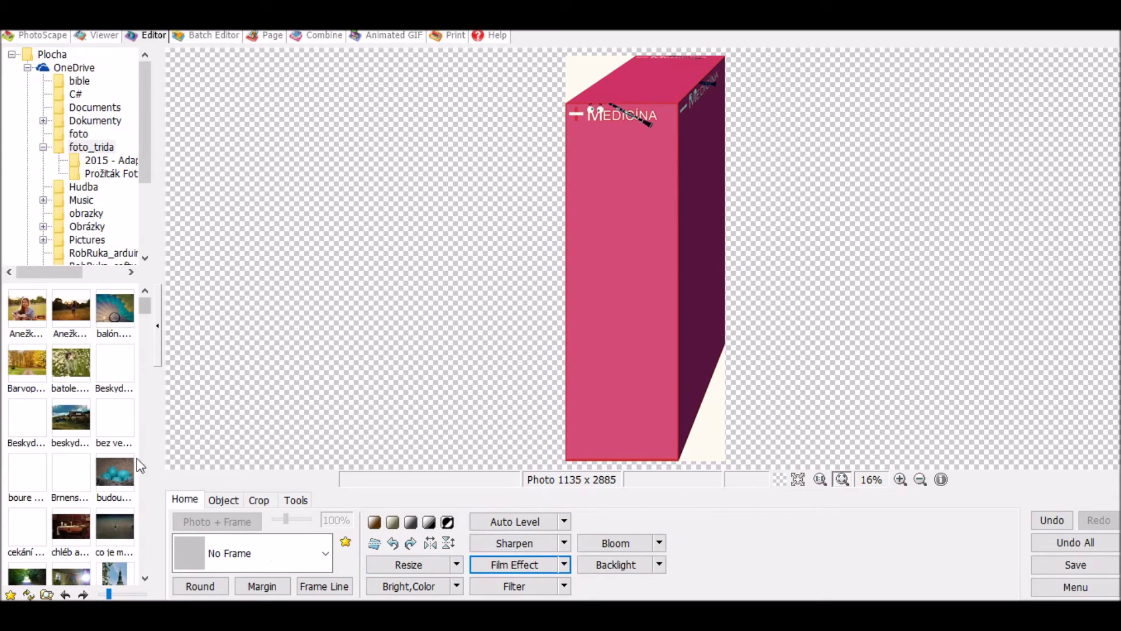
- Open the kitten photo batole.JPG without saving the edited banner
left_click(62, 380)
left_click(573, 349)
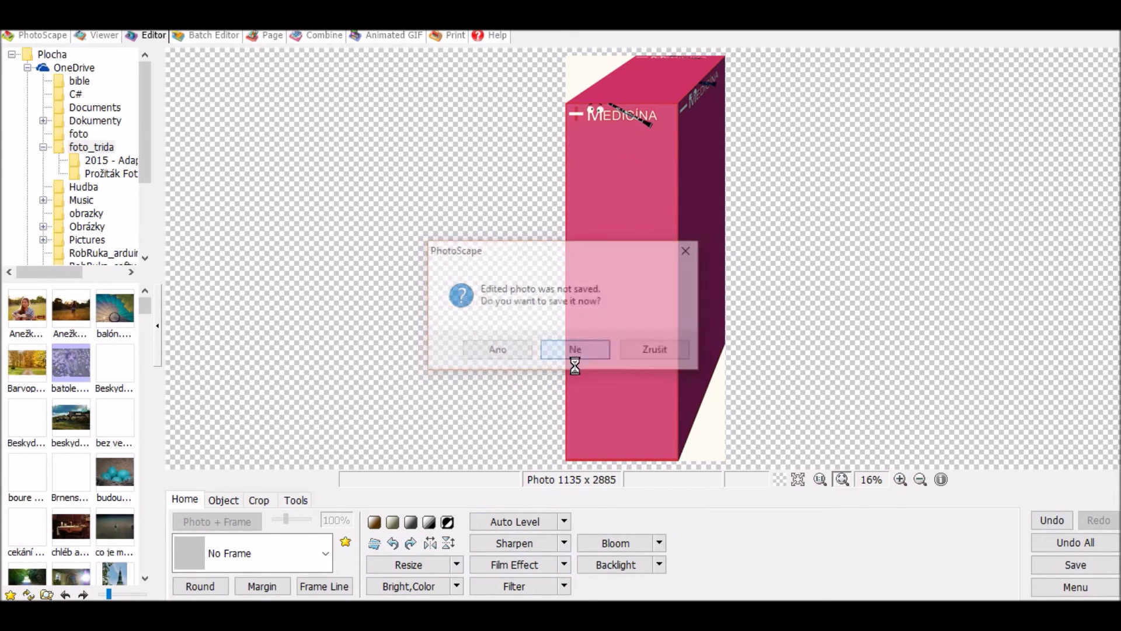
- Try the Cinema - High film effect on the kitten photo and undo it
left_click(564, 564)
left_click(666, 259)
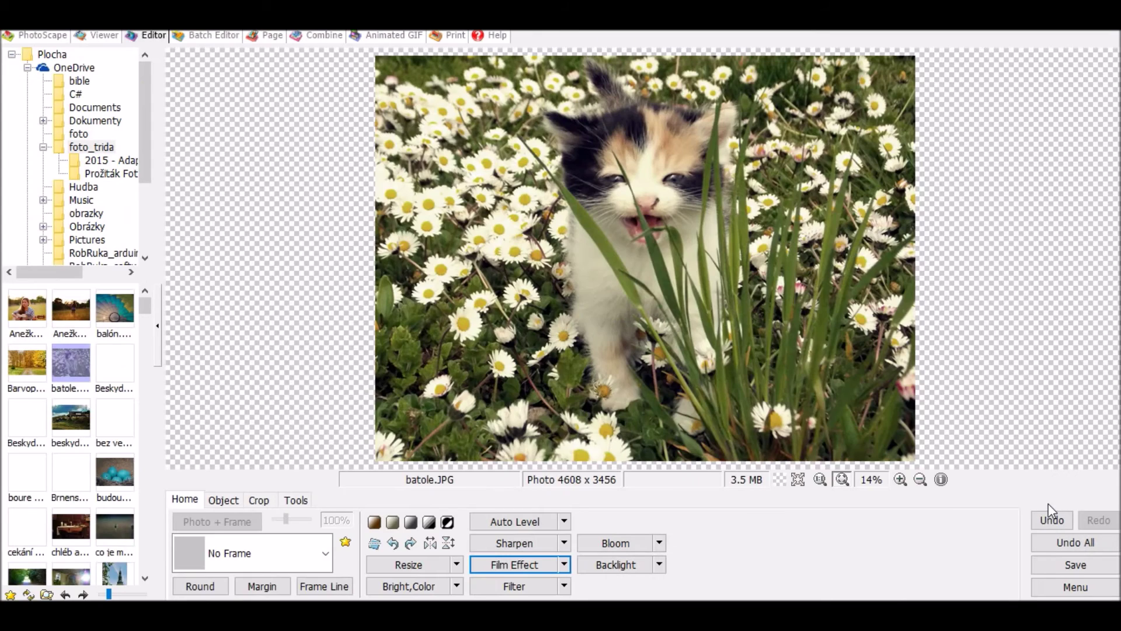
left_click(1053, 520)
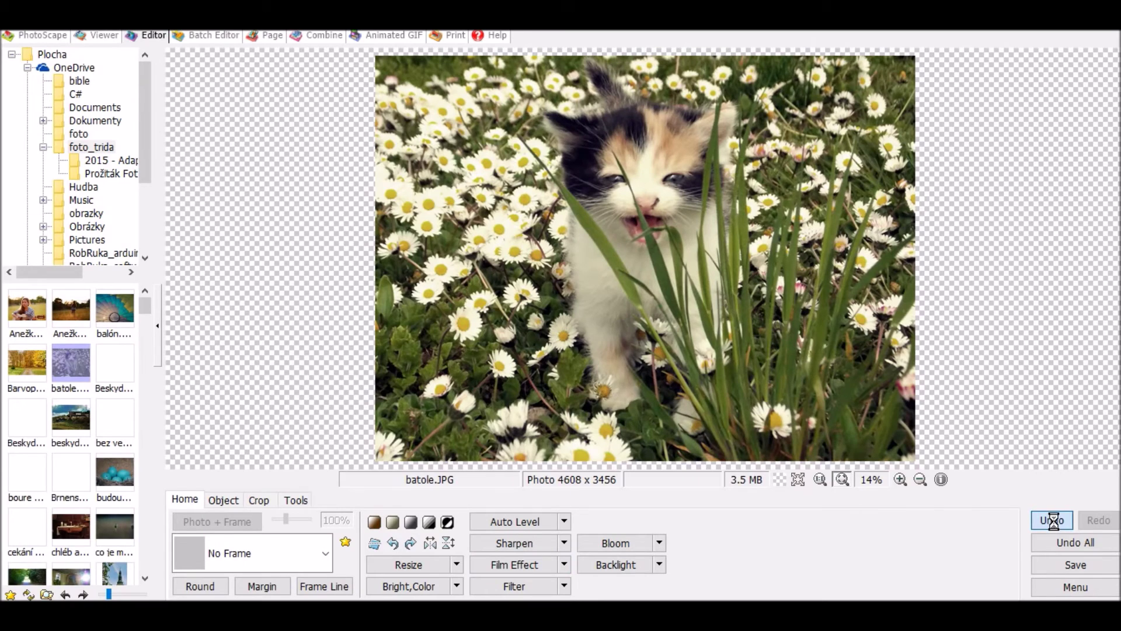
- Apply the Cross Process - High film effect to the kitten photo and show the object tools
left_click(564, 564)
left_click(660, 319)
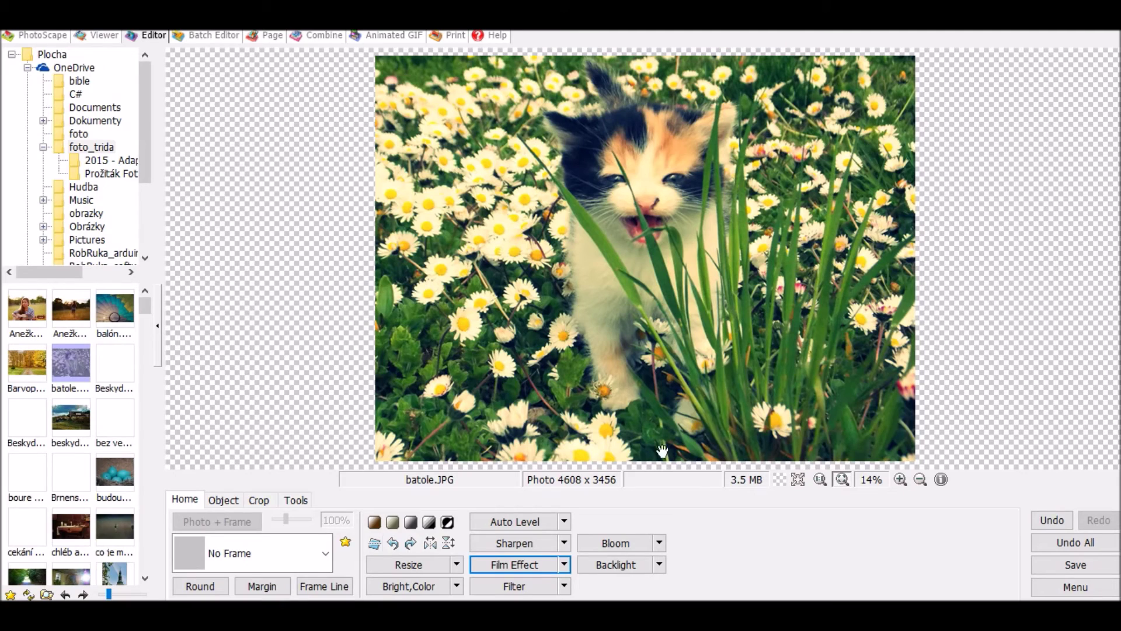
left_click(222, 500)
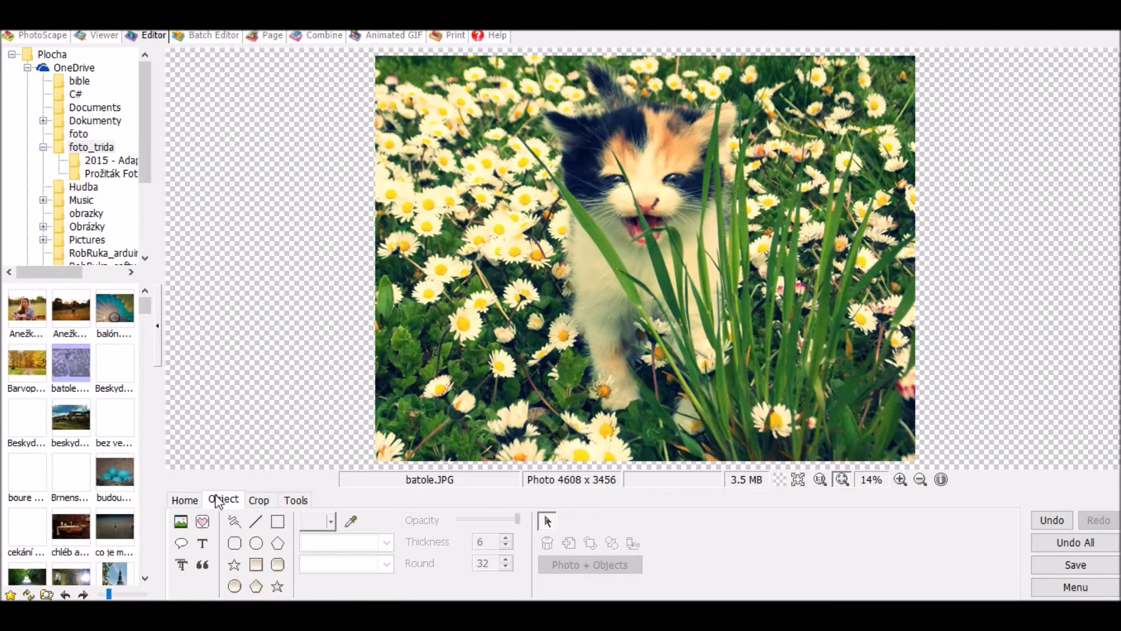